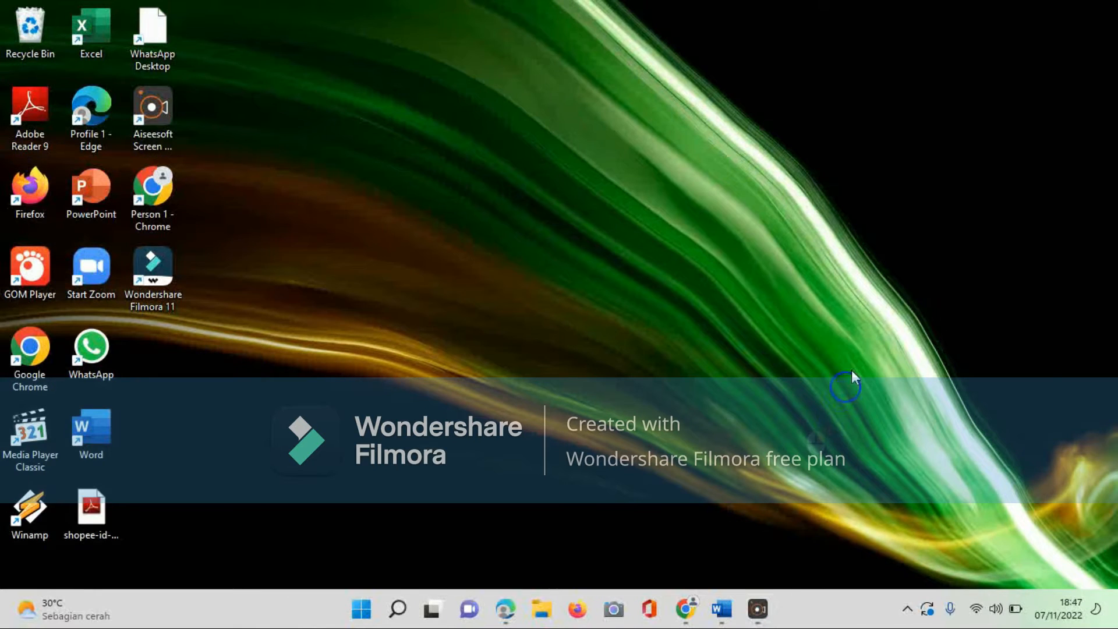
{"action": "right_click", "coordinate": [861, 327]}
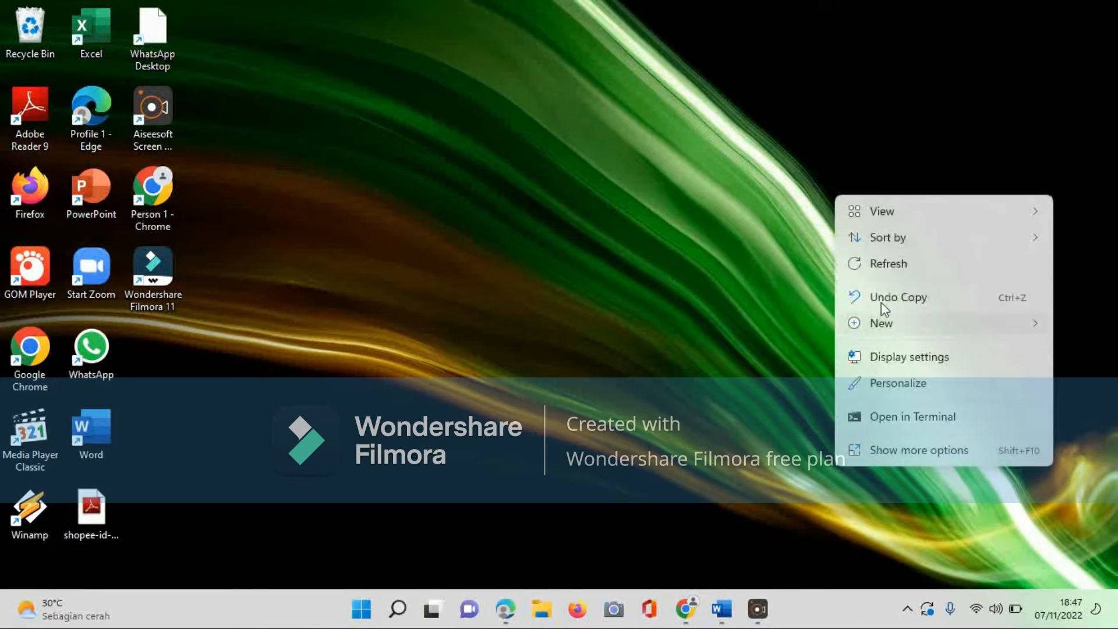
{"action": "left_click", "coordinate": [920, 262]}
{"action": "right_click", "coordinate": [324, 303]}
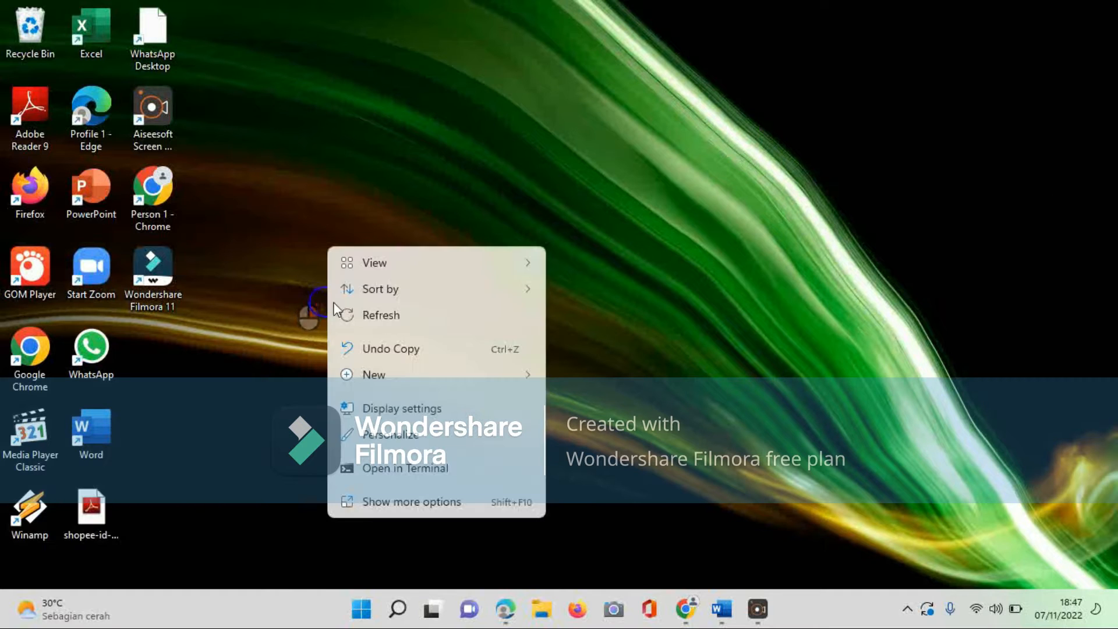
{"action": "left_click", "coordinate": [379, 316]}
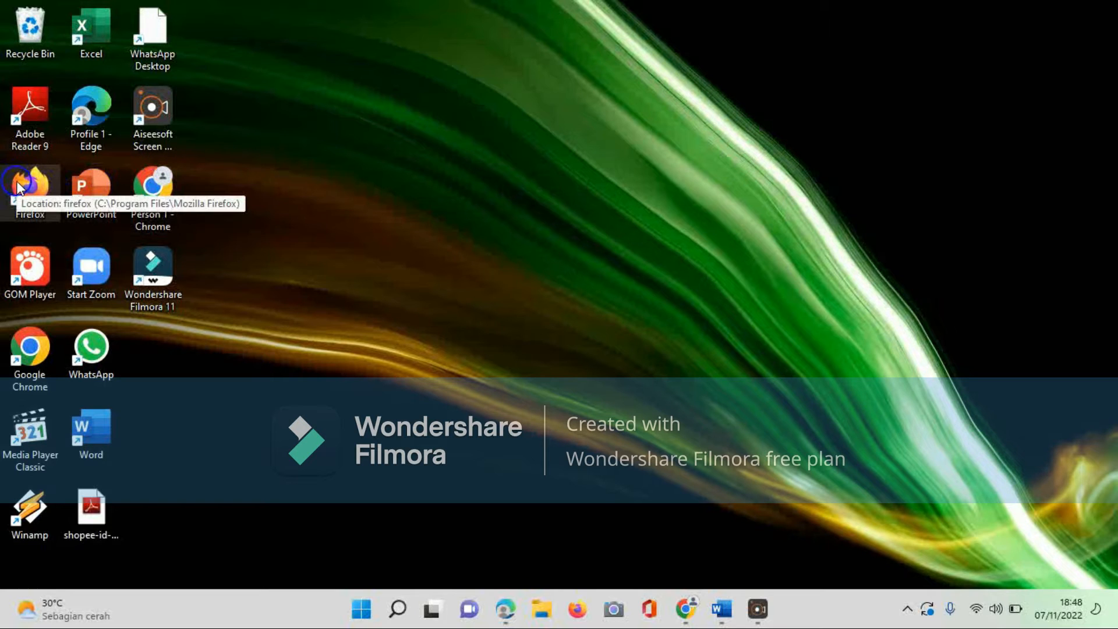
Step: Launch Chrome, switch to the other user profile from the profile menu, and maximize its window
{"action": "double_click", "coordinate": [173, 184]}
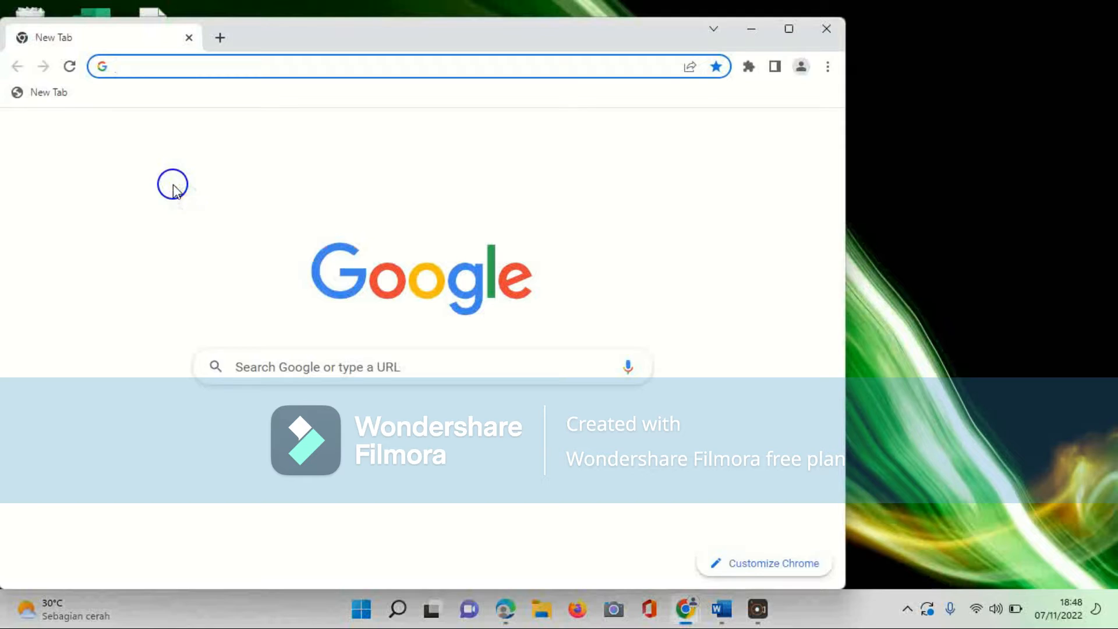
{"action": "left_click", "coordinate": [799, 67]}
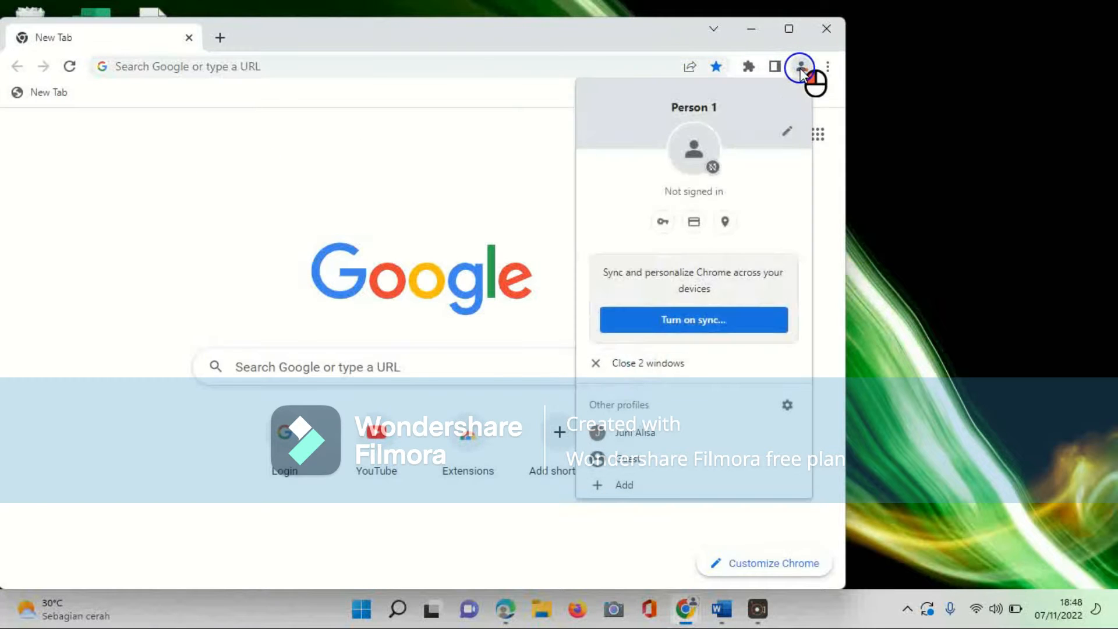
{"action": "left_click", "coordinate": [674, 436]}
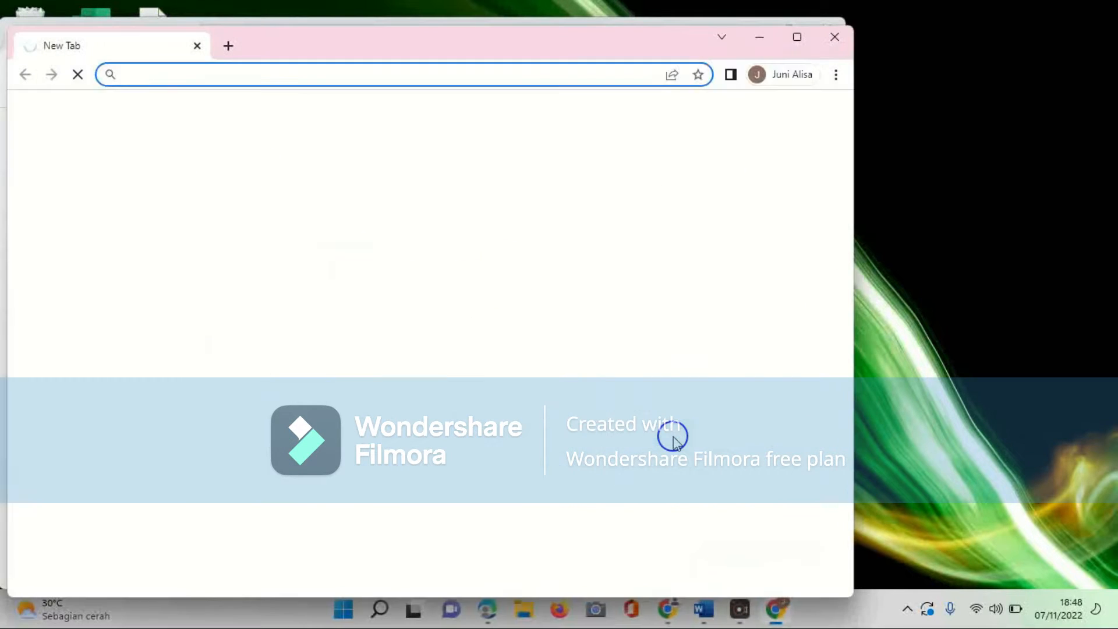
{"action": "left_click", "coordinate": [802, 38]}
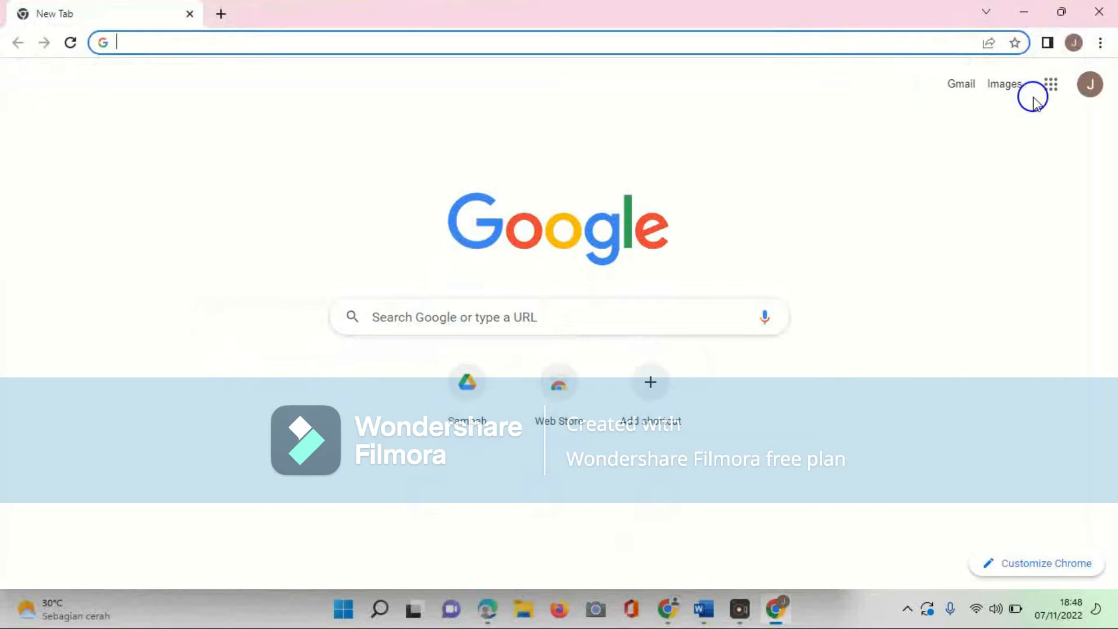
Step: Open Google Forms from the Google apps launcher
{"action": "left_click", "coordinate": [1050, 93]}
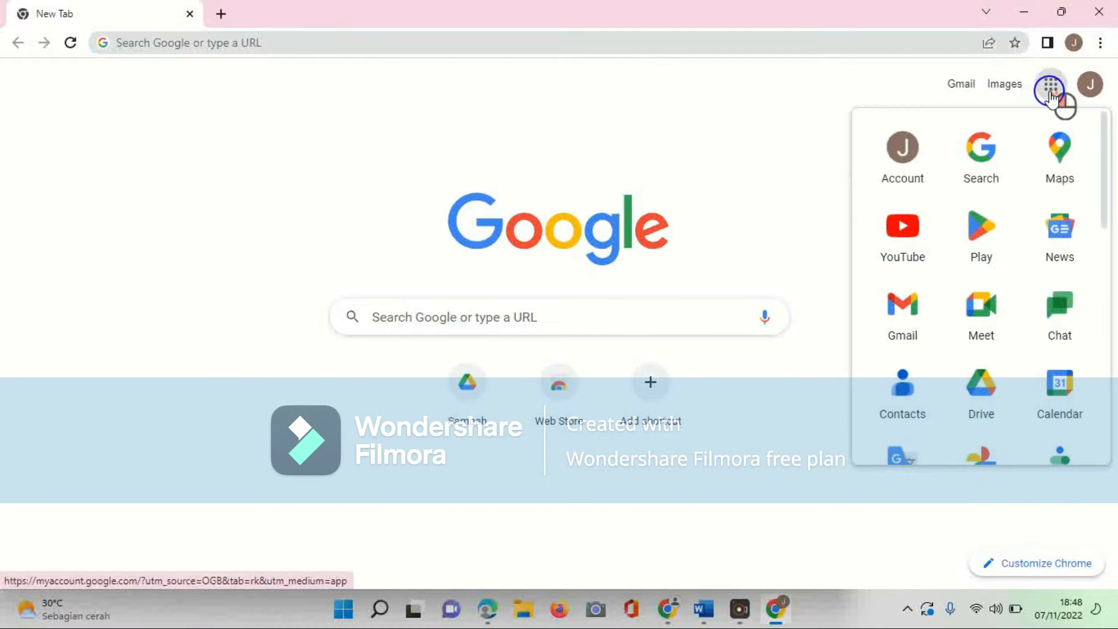
{"action": "scroll", "coordinate": [998, 325], "scroll_direction": "down", "scroll_amount": 6}
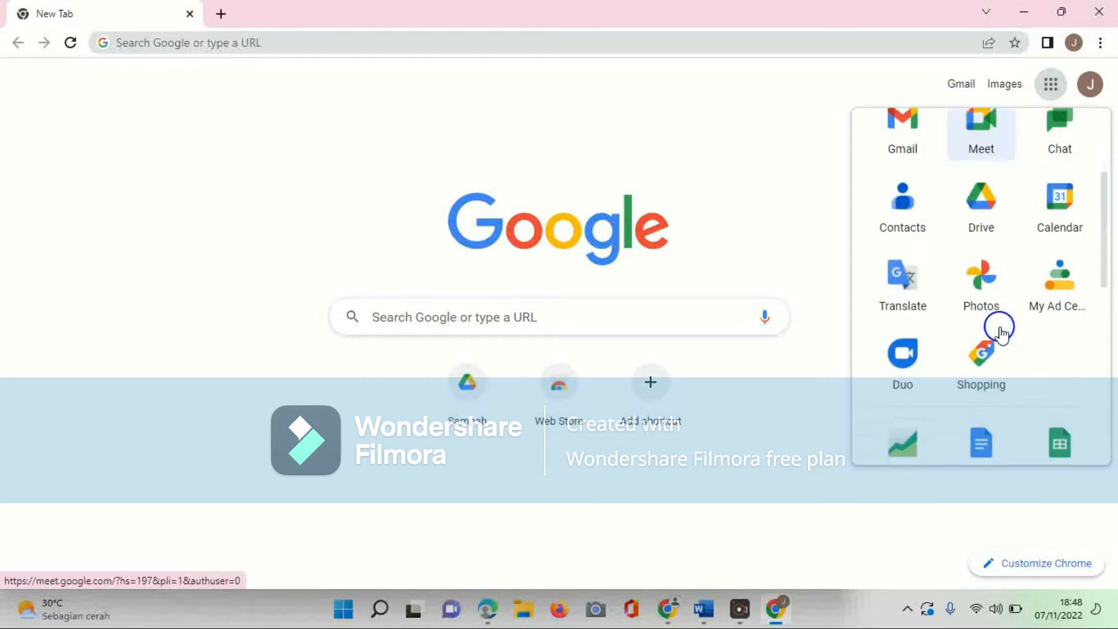
{"action": "scroll", "coordinate": [999, 333], "scroll_direction": "down", "scroll_amount": 5}
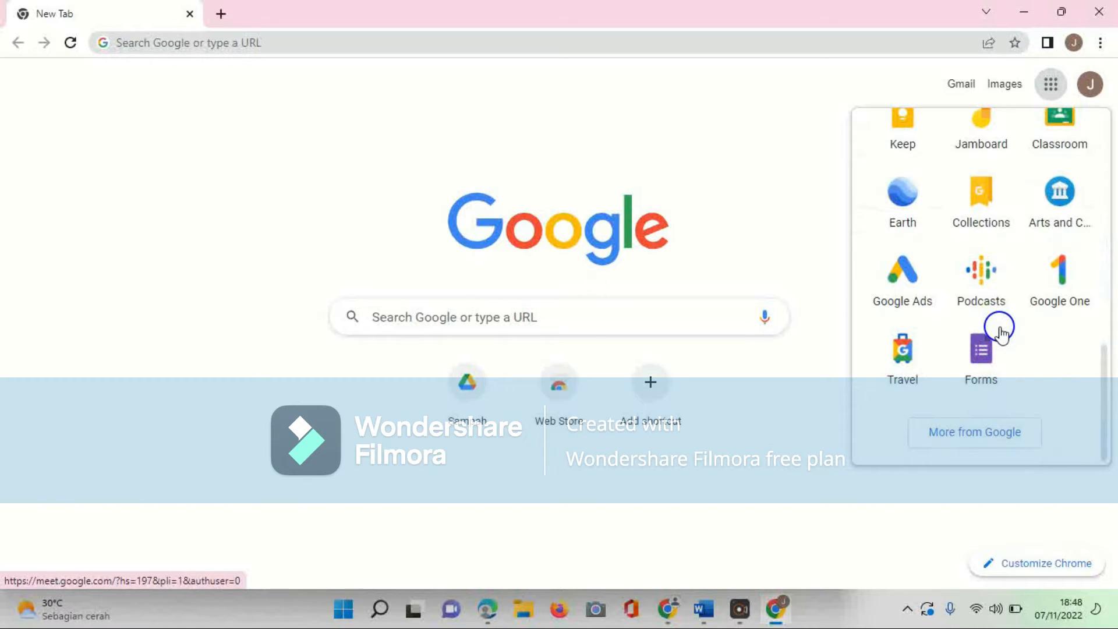
{"action": "left_click", "coordinate": [984, 350]}
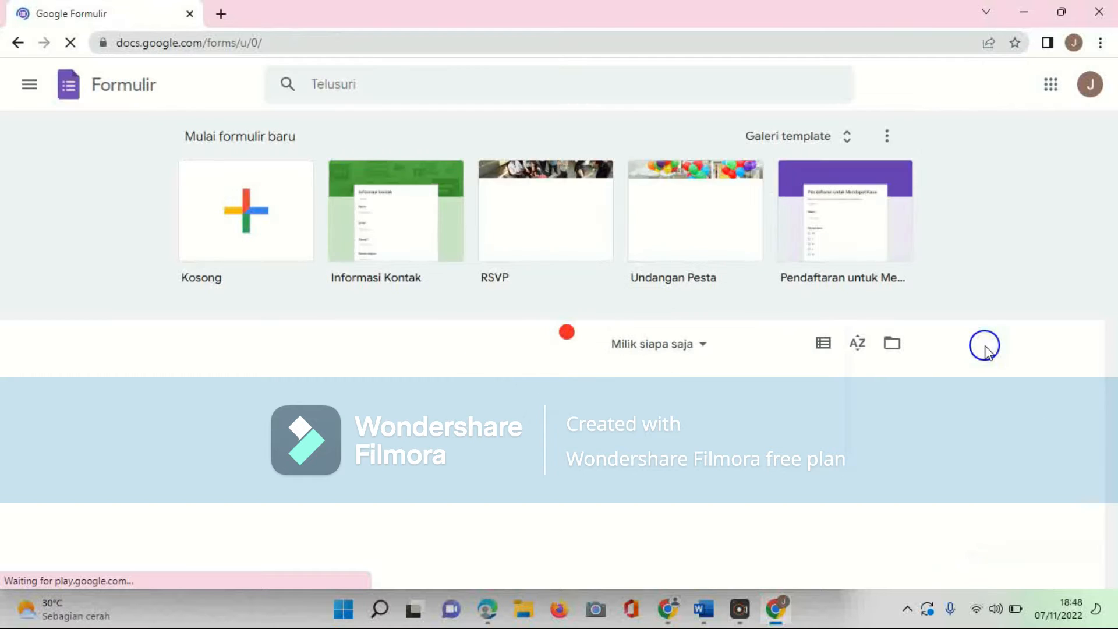
Step: Start a new blank form
{"action": "left_click", "coordinate": [295, 213]}
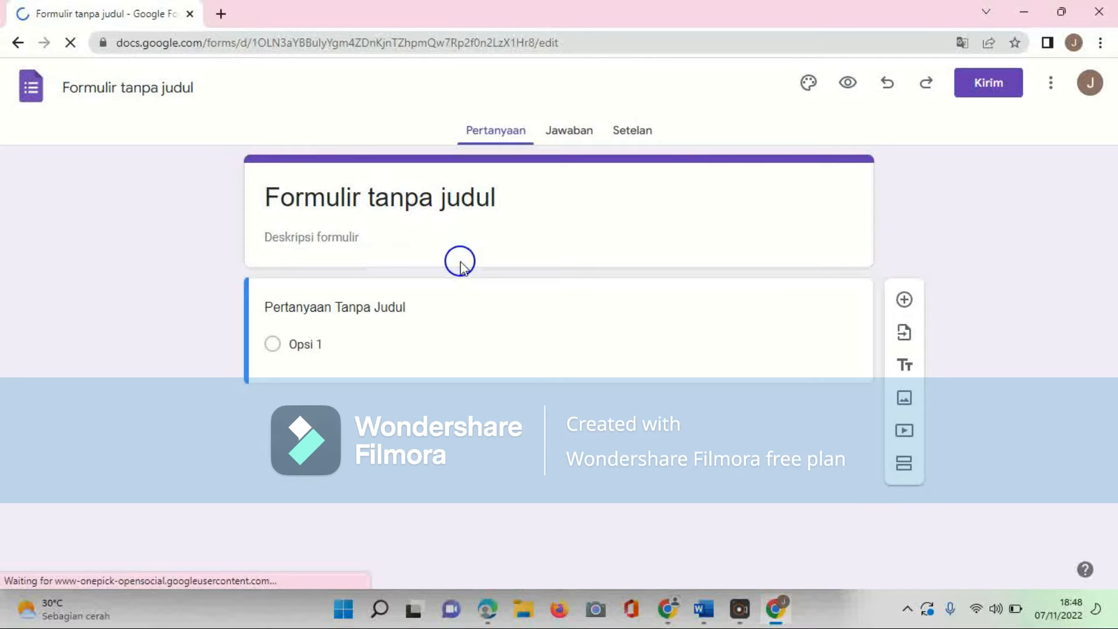
{"action": "left_click", "coordinate": [556, 593]}
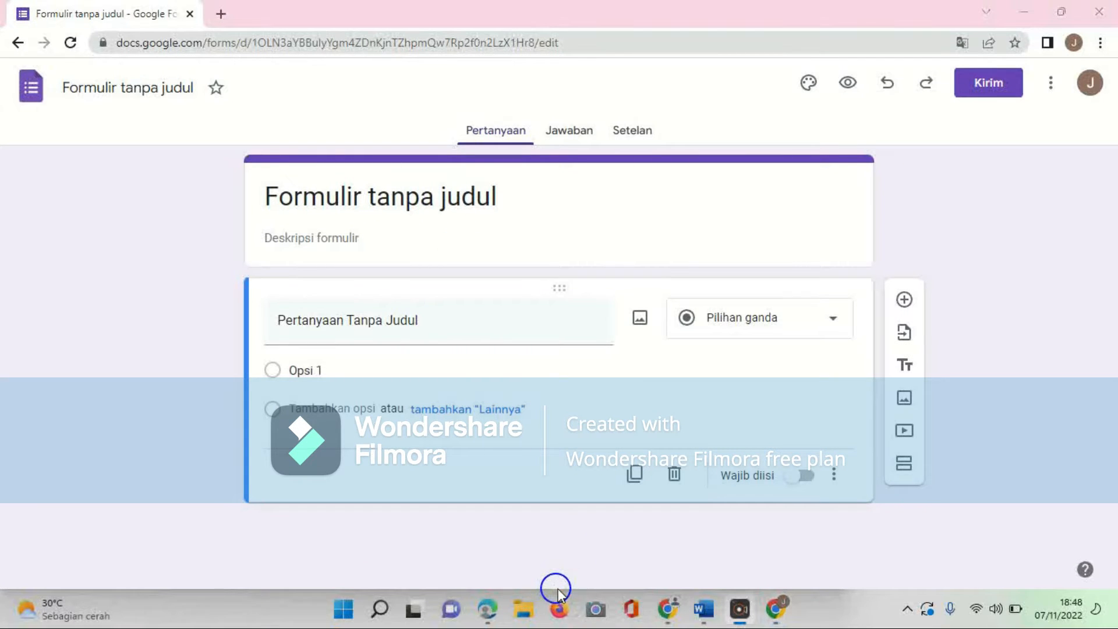
Step: Switch to the Word document and review the exam questions, then return to the browser
{"action": "left_click", "coordinate": [704, 610]}
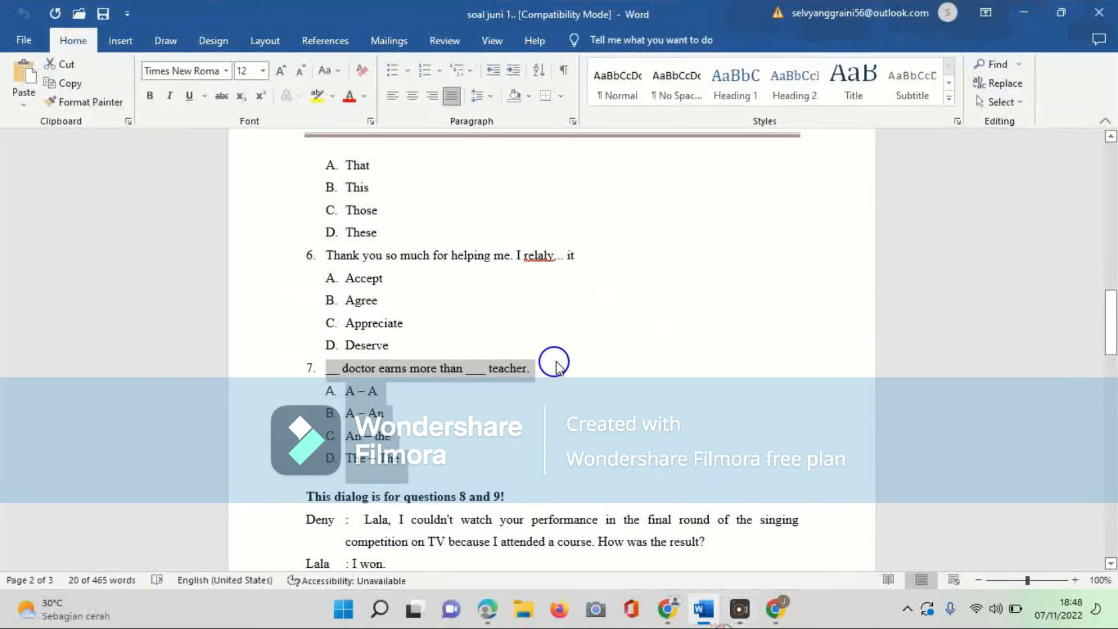
{"action": "scroll", "coordinate": [601, 476], "scroll_direction": "up", "scroll_amount": 12}
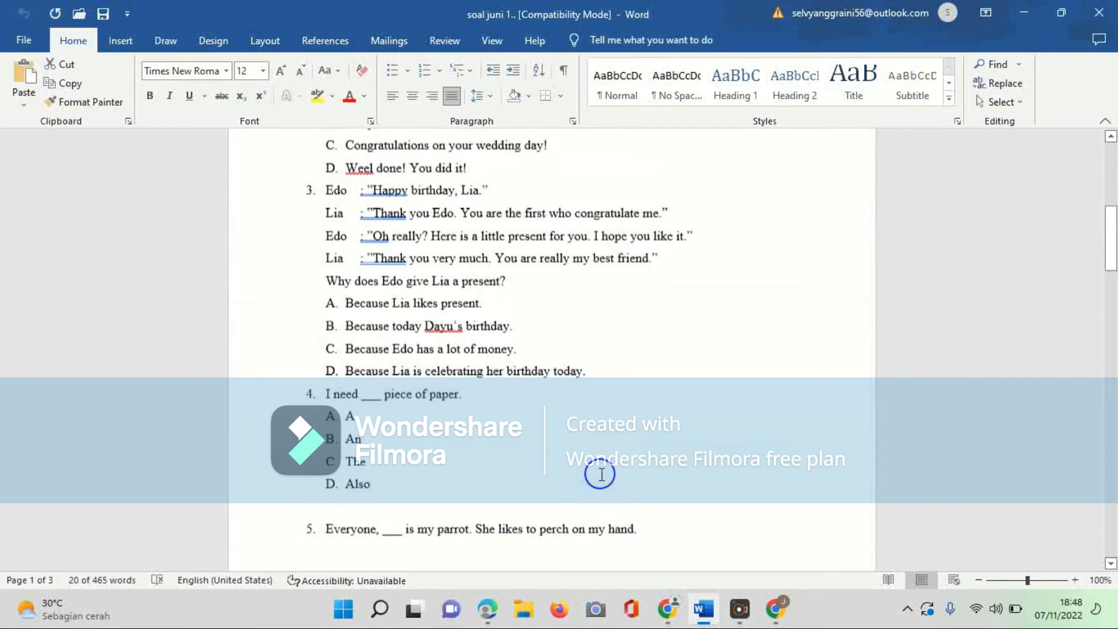
{"action": "scroll", "coordinate": [602, 474], "scroll_direction": "up", "scroll_amount": 5}
{"action": "scroll", "coordinate": [602, 474], "scroll_direction": "down", "scroll_amount": 12}
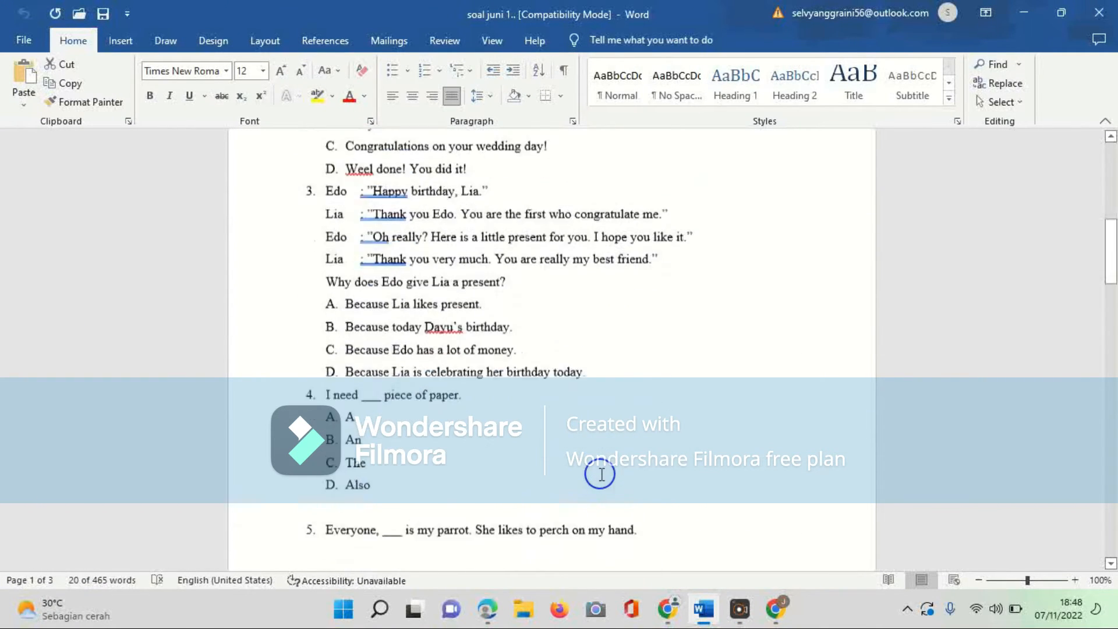
{"action": "scroll", "coordinate": [601, 474], "scroll_direction": "down", "scroll_amount": 1}
{"action": "scroll", "coordinate": [600, 474], "scroll_direction": "up", "scroll_amount": 2}
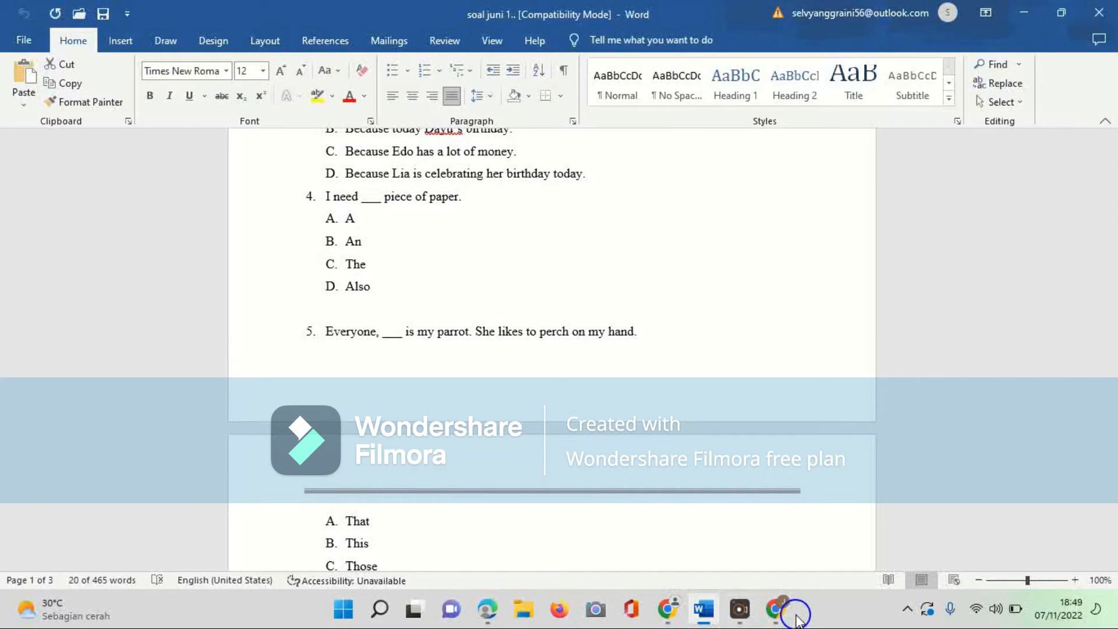
{"action": "left_click", "coordinate": [778, 612]}
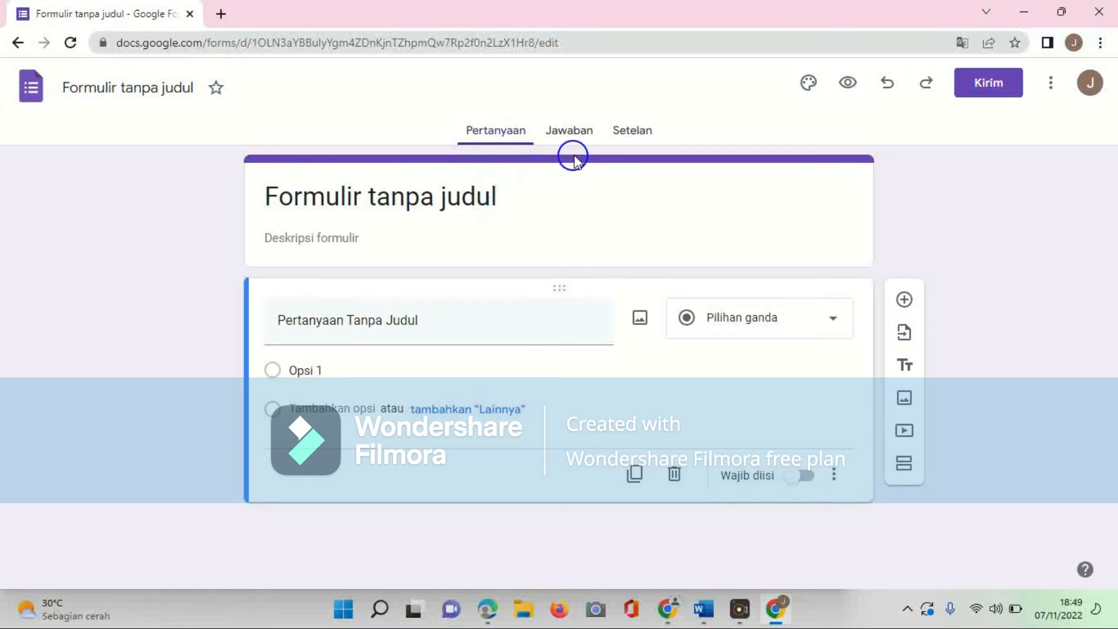
Step: Open the form settings and turn on the Make this a quiz option
{"action": "left_click", "coordinate": [631, 132]}
{"action": "left_click", "coordinate": [800, 262]}
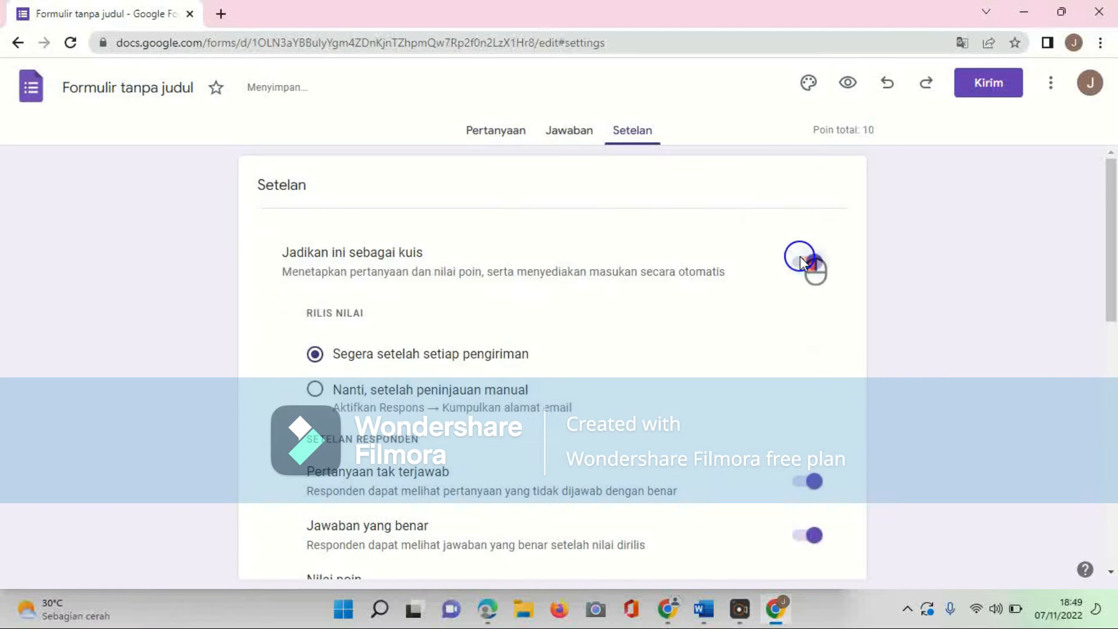
Step: Expand the Responses settings section and turn on collecting email addresses
{"action": "scroll", "coordinate": [671, 298], "scroll_direction": "down", "scroll_amount": 6}
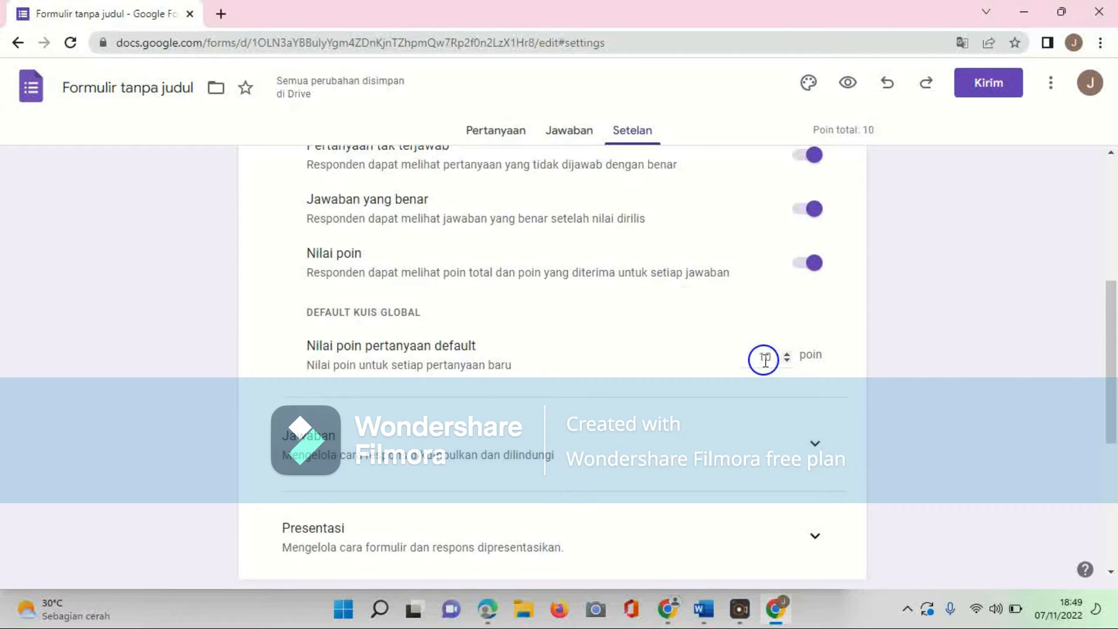
{"action": "scroll", "coordinate": [716, 356], "scroll_direction": "down", "scroll_amount": 2}
{"action": "left_click", "coordinate": [814, 322]}
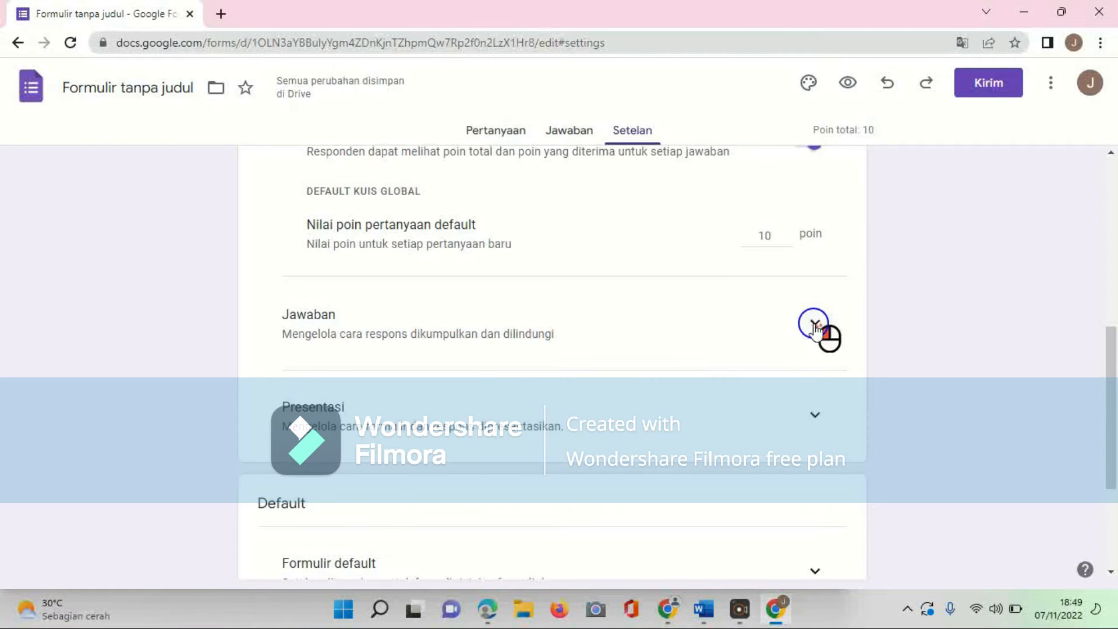
{"action": "scroll", "coordinate": [739, 347], "scroll_direction": "down", "scroll_amount": 1}
{"action": "left_click", "coordinate": [813, 301]}
{"action": "left_click", "coordinate": [823, 304]}
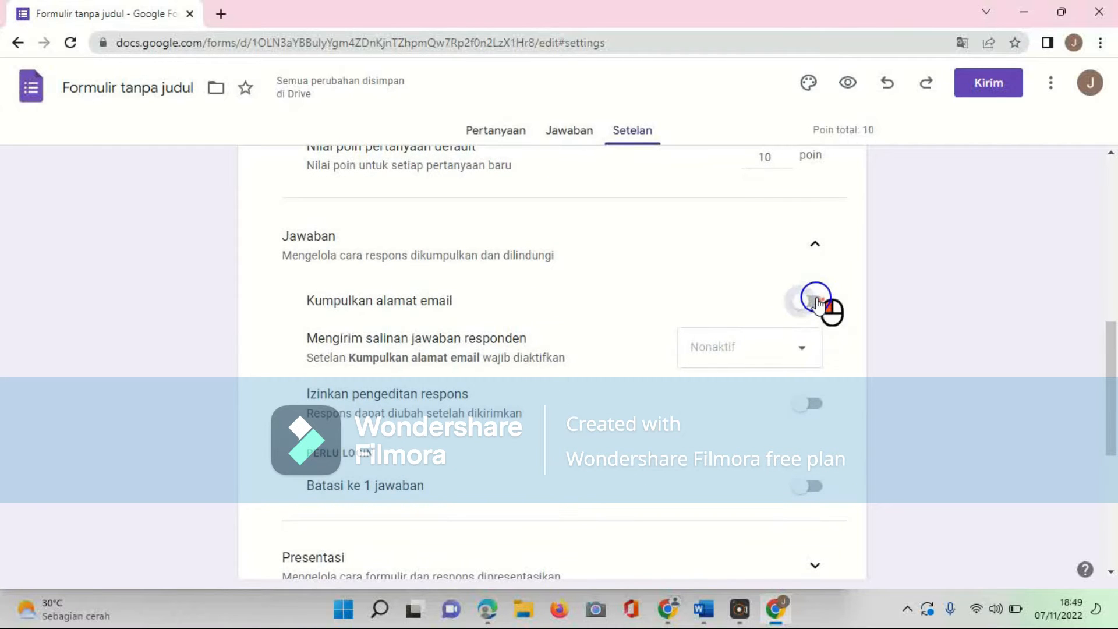
Step: Turn on limiting respondents to one response
{"action": "scroll", "coordinate": [677, 381], "scroll_direction": "down", "scroll_amount": 2}
{"action": "left_click", "coordinate": [811, 366]}
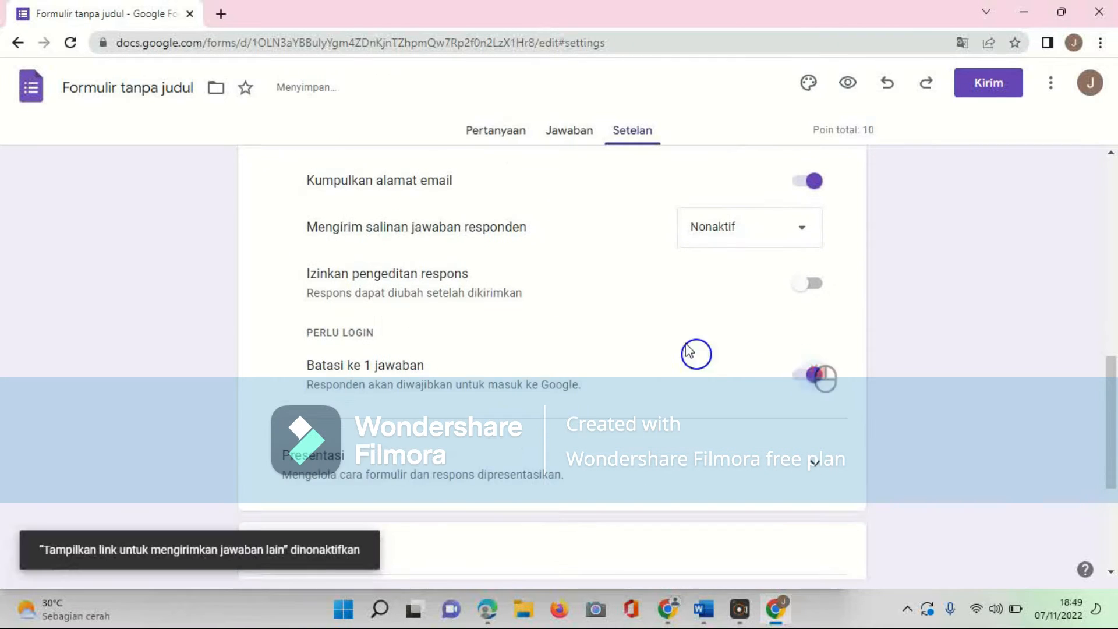
{"action": "scroll", "coordinate": [661, 291], "scroll_direction": "down", "scroll_amount": 4}
{"action": "scroll", "coordinate": [662, 294], "scroll_direction": "up", "scroll_amount": 10}
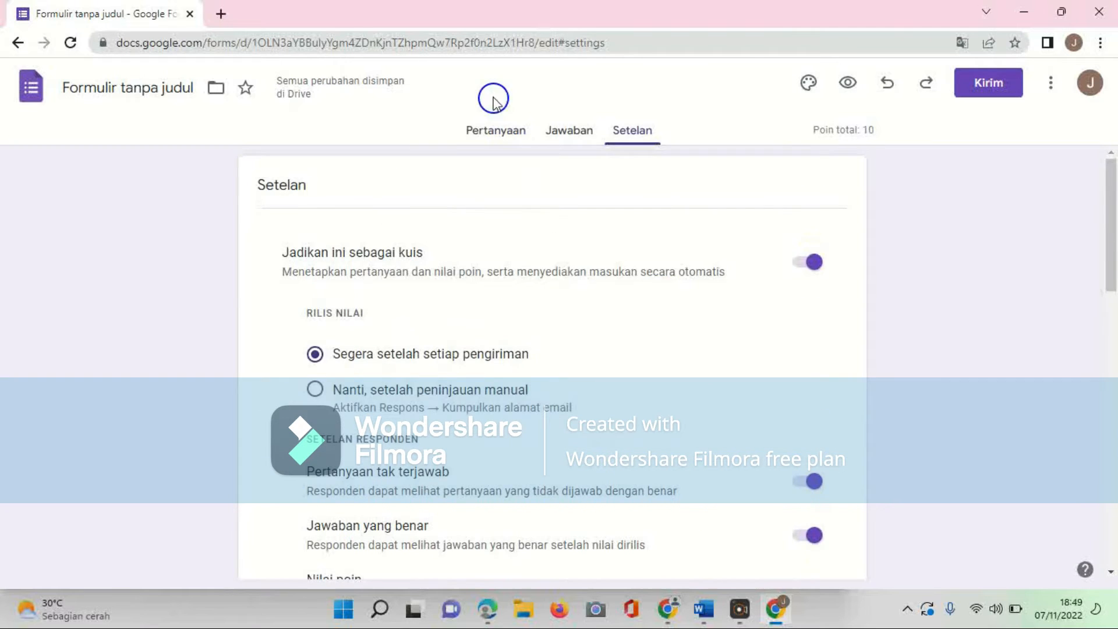
Step: Return to the questions and rename the form title to Daily Exam Question For Class 9B
{"action": "left_click", "coordinate": [495, 129]}
{"action": "left_click", "coordinate": [506, 195]}
{"action": "key", "text": "BackSpace"}
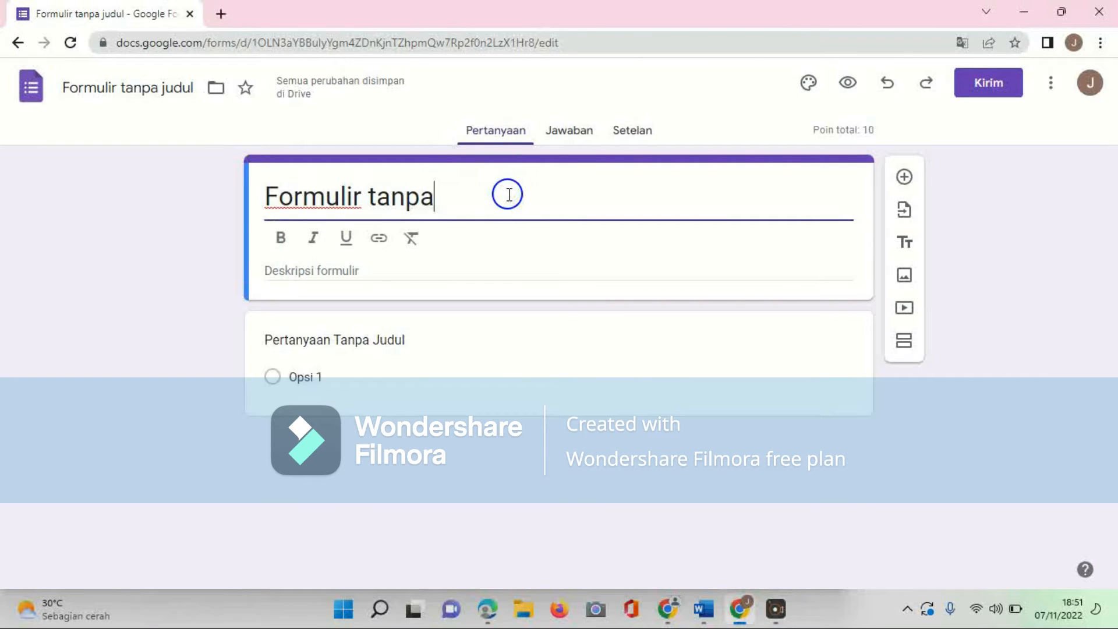
{"action": "key", "text": "BackSpace"}
{"action": "key", "text": "BackSpace"}
{"action": "key", "text": "BackSpace"}
{"action": "key", "text": "BackSpace"}
{"action": "key", "text": "BackSpace"}
{"action": "key", "text": "BackSpace"}
{"action": "key", "text": "BackSpace"}
{"action": "key", "text": "BackSpace"}
{"action": "key", "text": "BackSpace"}
{"action": "key", "text": "BackSpace"}
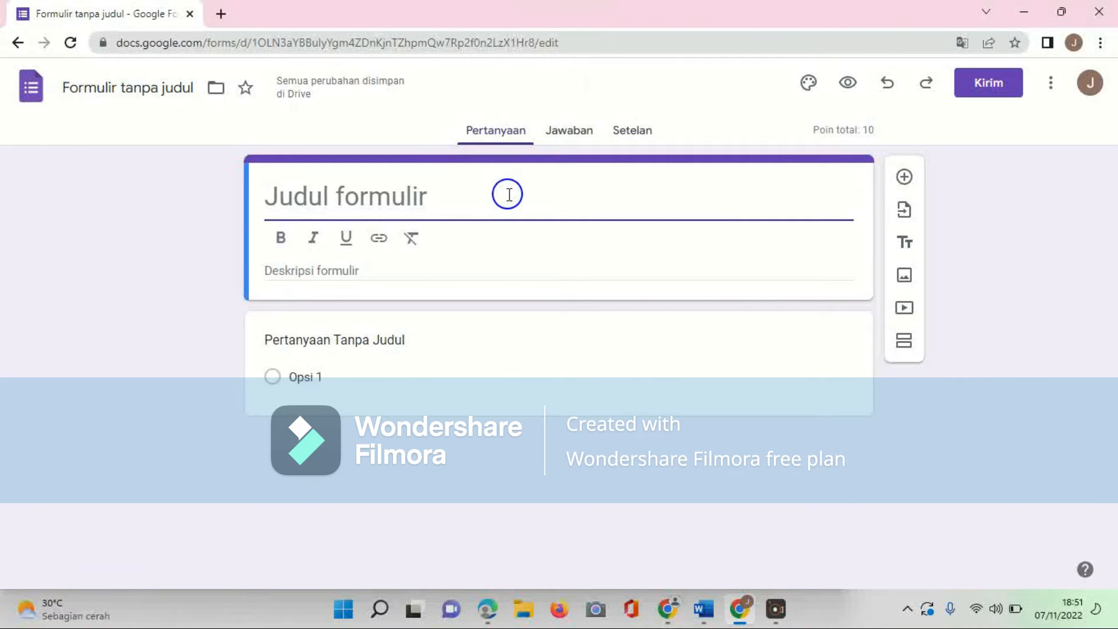
{"action": "type", "text": "Daily Exam "}
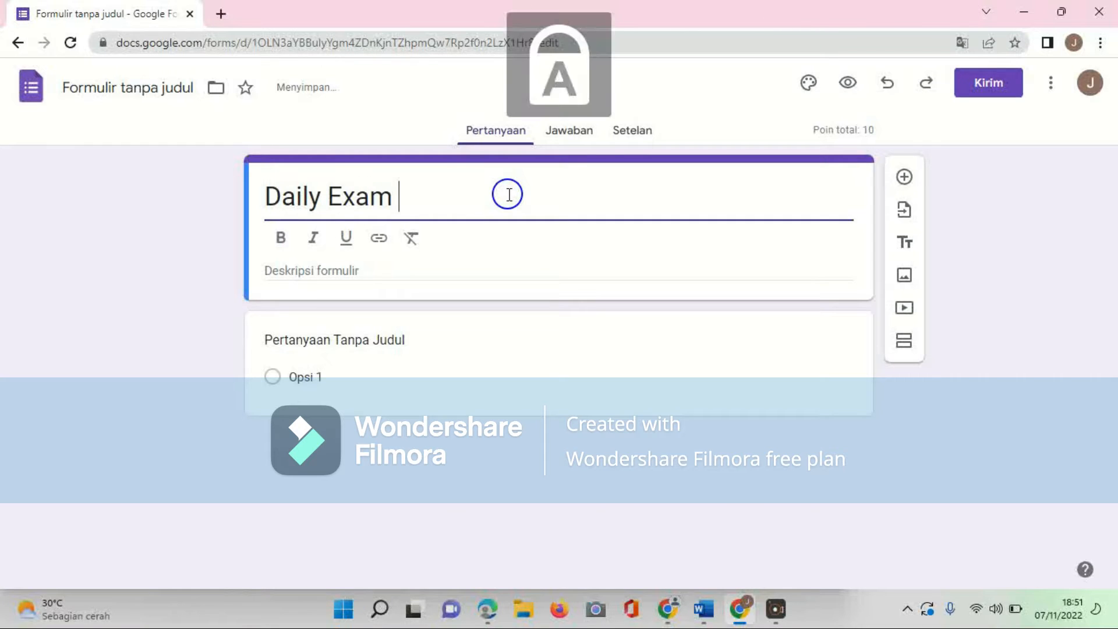
{"action": "type", "text": "Question For Clss"}
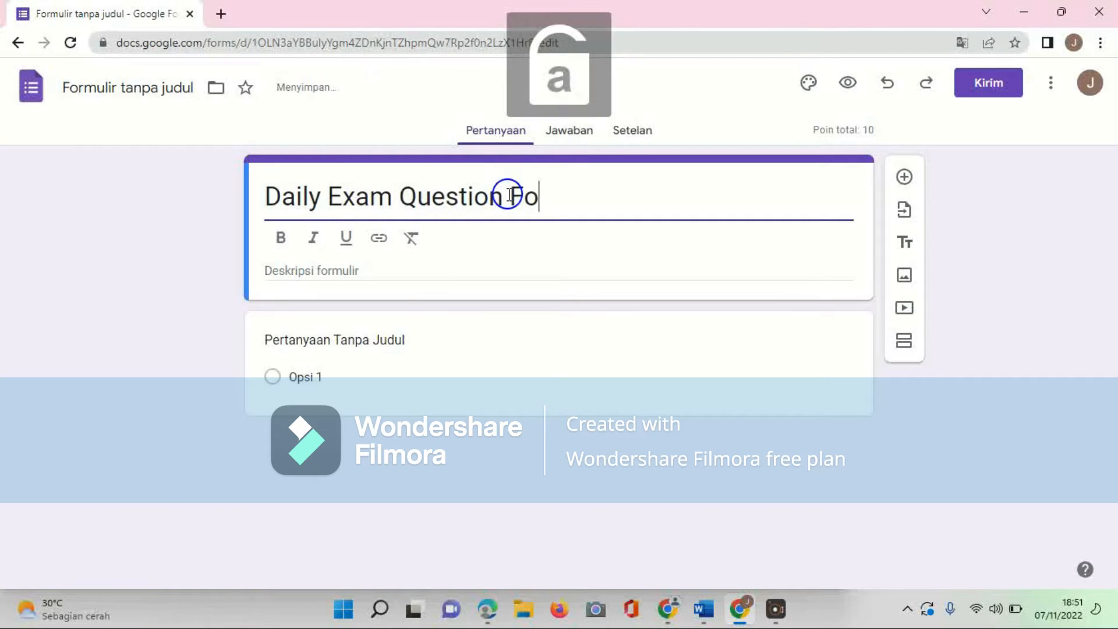
{"action": "key", "text": "BackSpace"}
{"action": "key", "text": "BackSpace"}
{"action": "type", "text": "ass 9"}
{"action": "key", "text": "Caps_Lock"}
{"action": "key", "text": "Caps_Lock"}
Step: Enter the form description Choose the correct answer, below!
{"action": "left_click", "coordinate": [359, 276]}
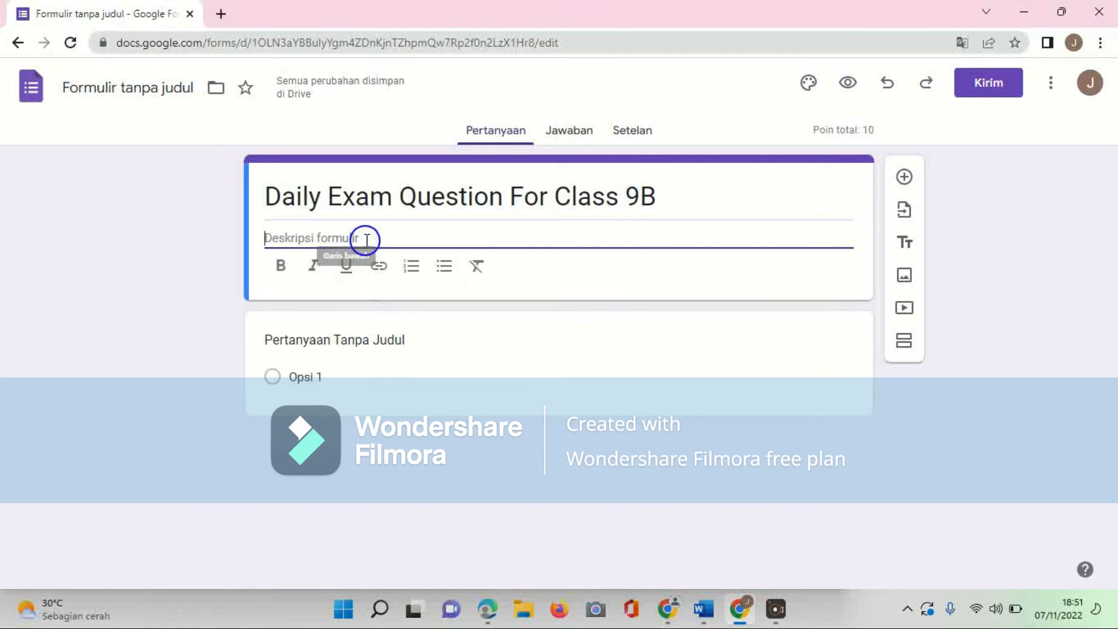
{"action": "type", "text": "C"}
{"action": "key", "text": "Caps_Lock"}
{"action": "type", "text": "ho"}
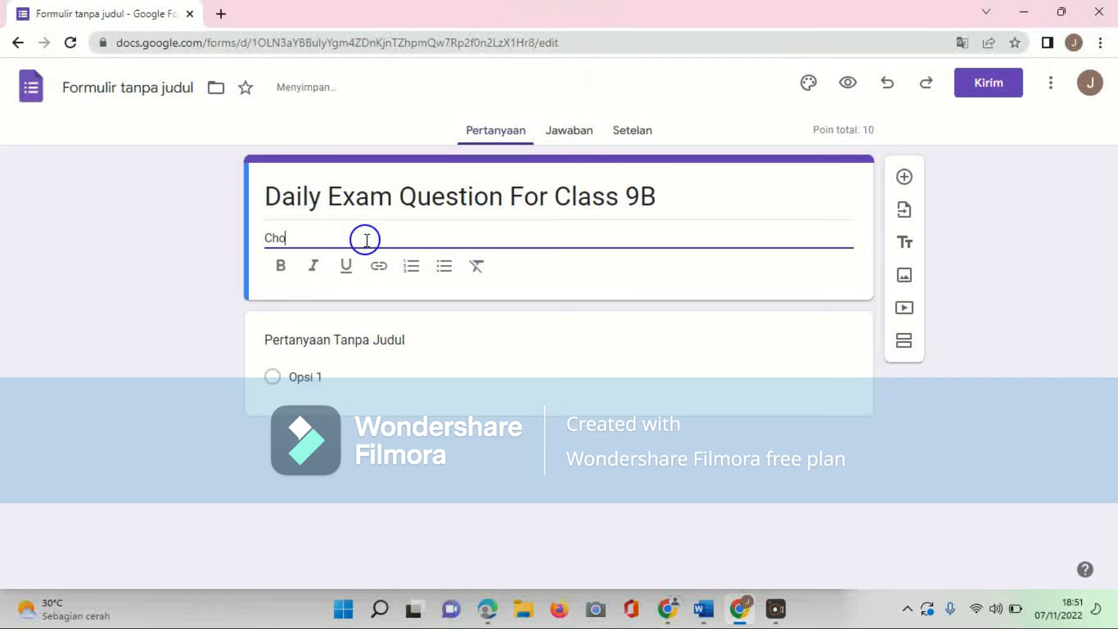
{"action": "type", "text": "ose "}
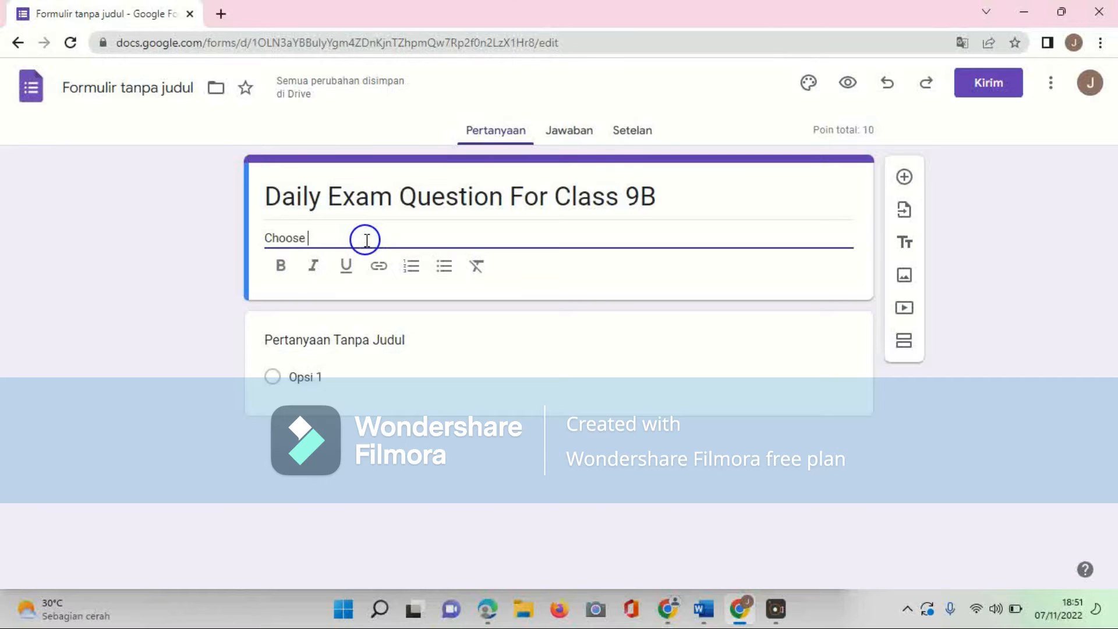
{"action": "type", "text": "the correct"}
{"action": "key", "text": "Caps_Lock"}
{"action": "key", "text": "Caps_Lock"}
{"action": "type", "text": "answer, below!"}
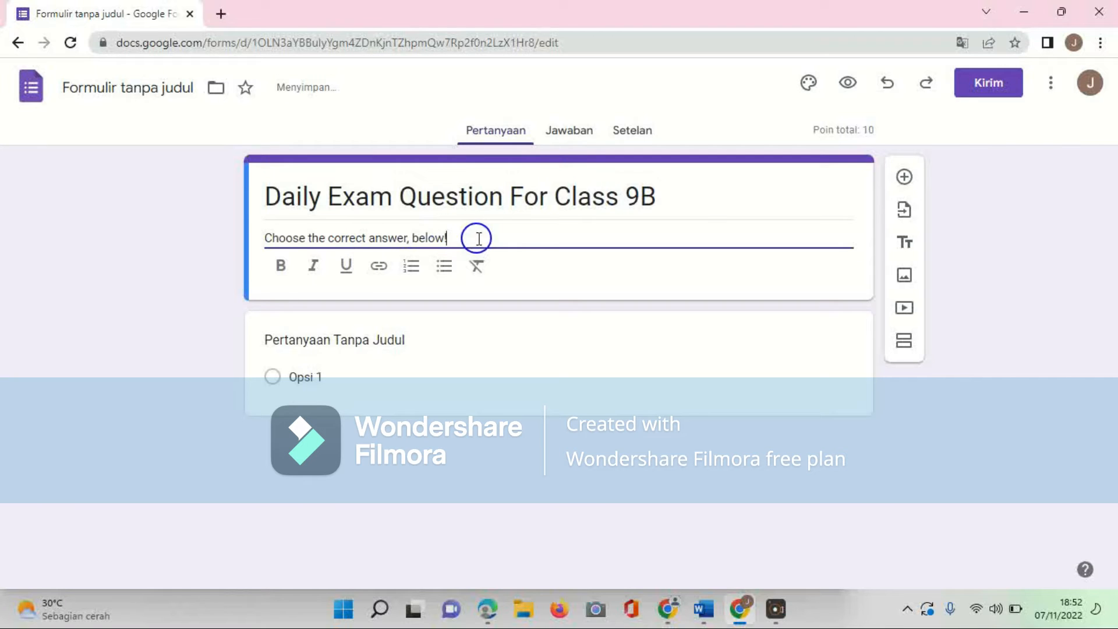
Step: Make the whole form description bold
{"action": "left_click_drag", "start_coordinate": [470, 238], "coordinate": [265, 239]}
{"action": "left_click", "coordinate": [284, 266]}
{"action": "left_click", "coordinate": [482, 238]}
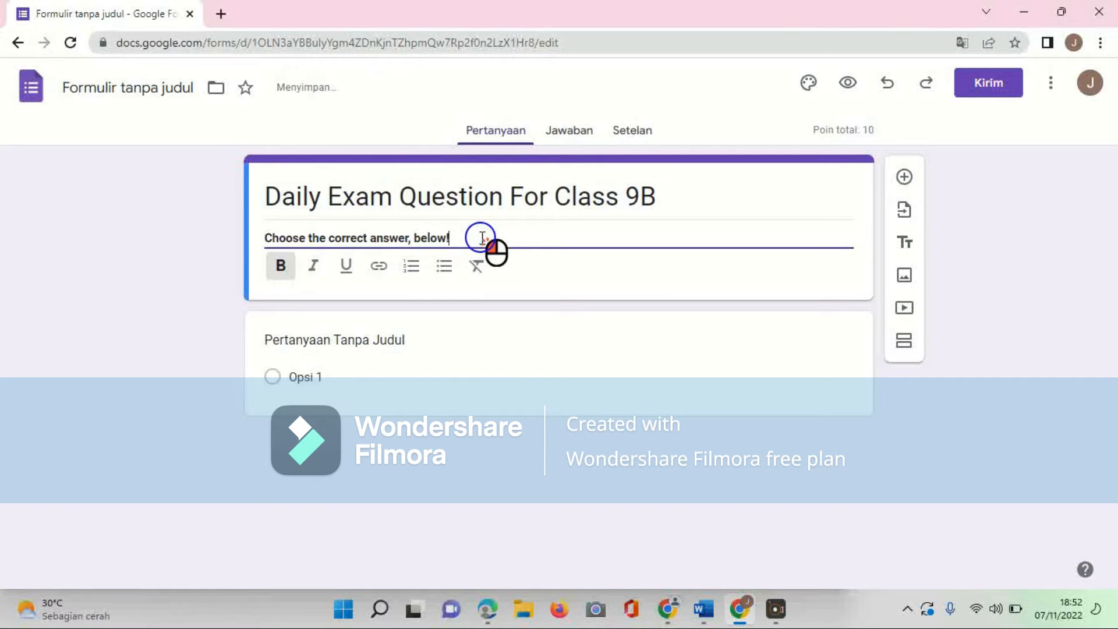
Step: Change the first question to the short answer type and title it NAME
{"action": "left_click", "coordinate": [533, 368]}
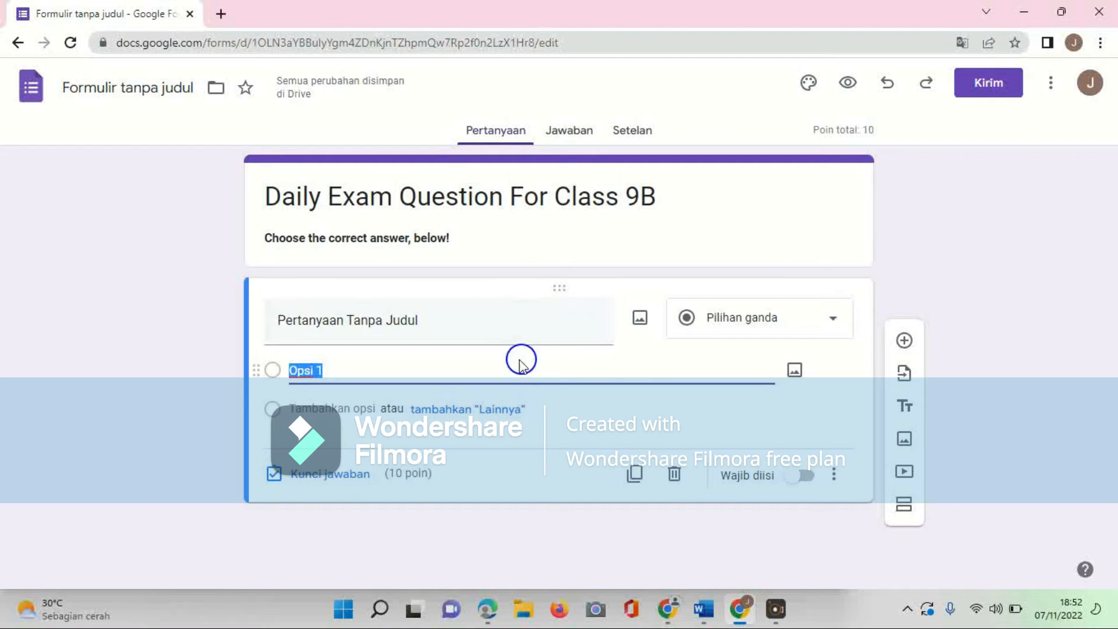
{"action": "left_click", "coordinate": [718, 327]}
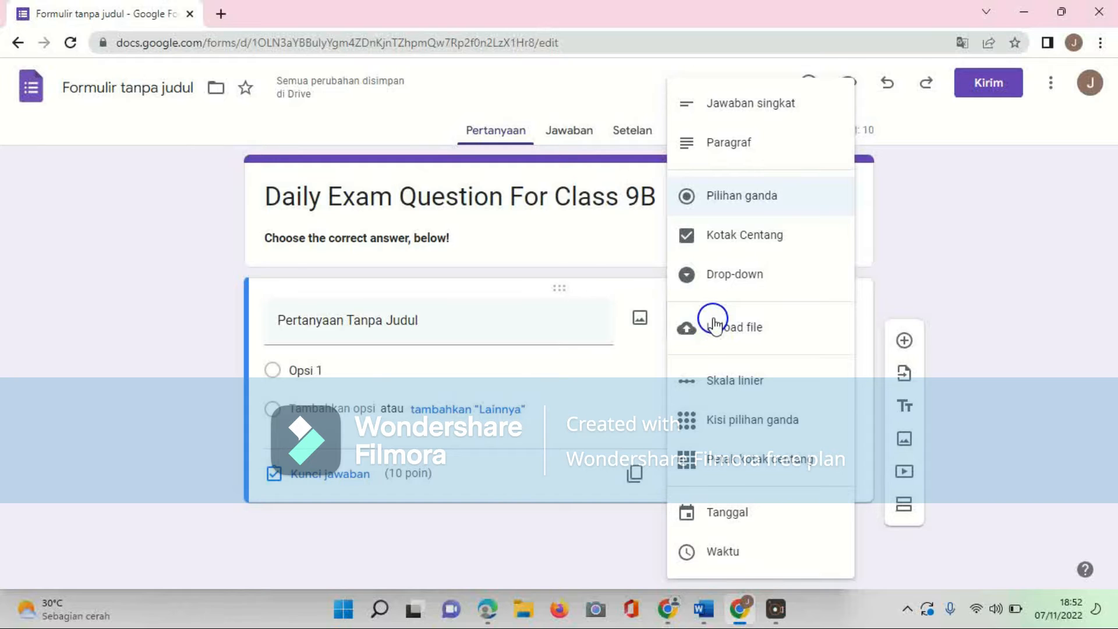
{"action": "left_click", "coordinate": [768, 107]}
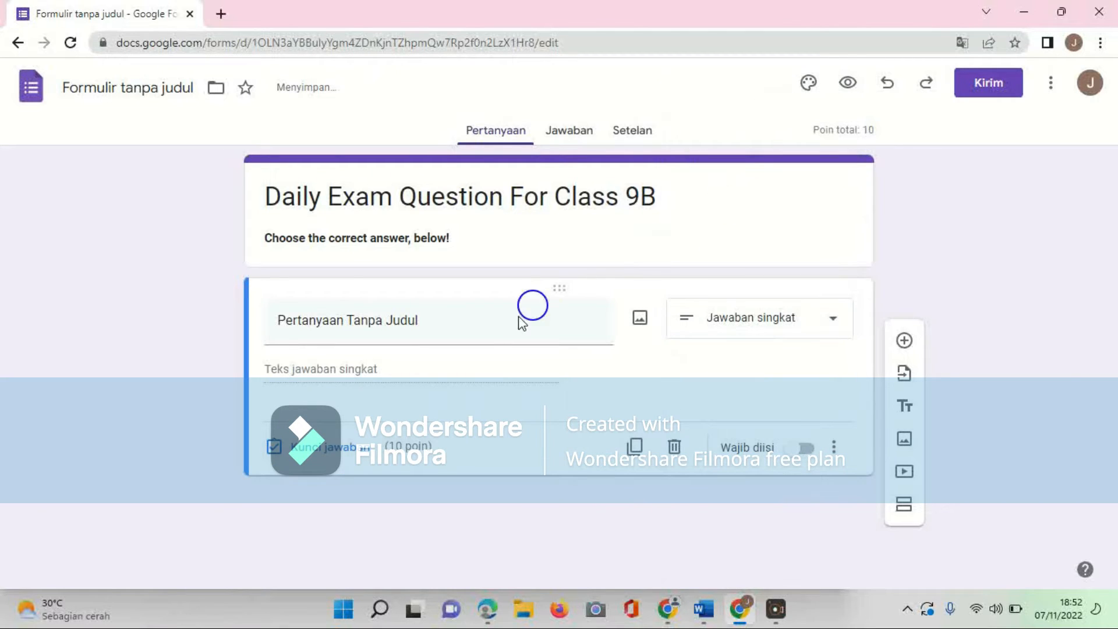
{"action": "left_click", "coordinate": [491, 334]}
{"action": "key", "text": "Caps_Lock"}
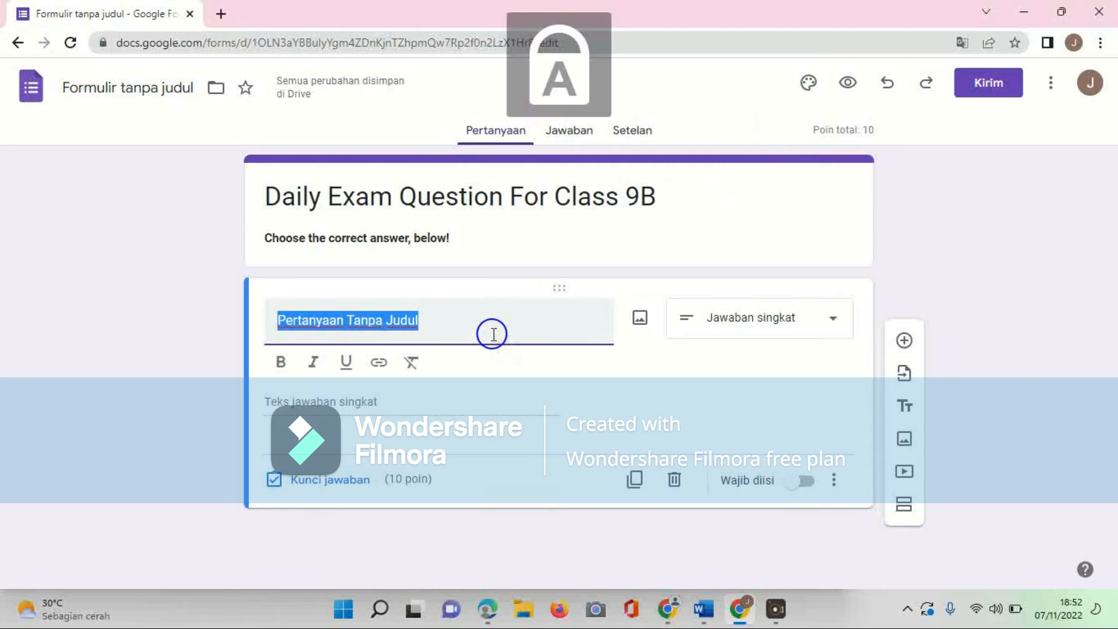
{"action": "type", "text": "NA"}
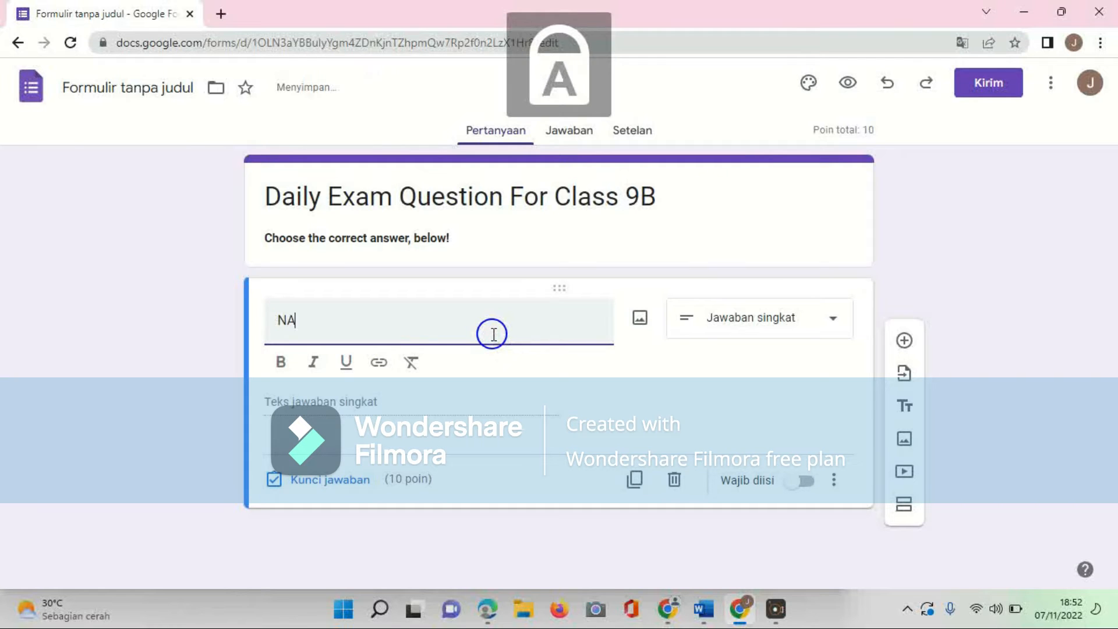
{"action": "type", "text": "ME"}
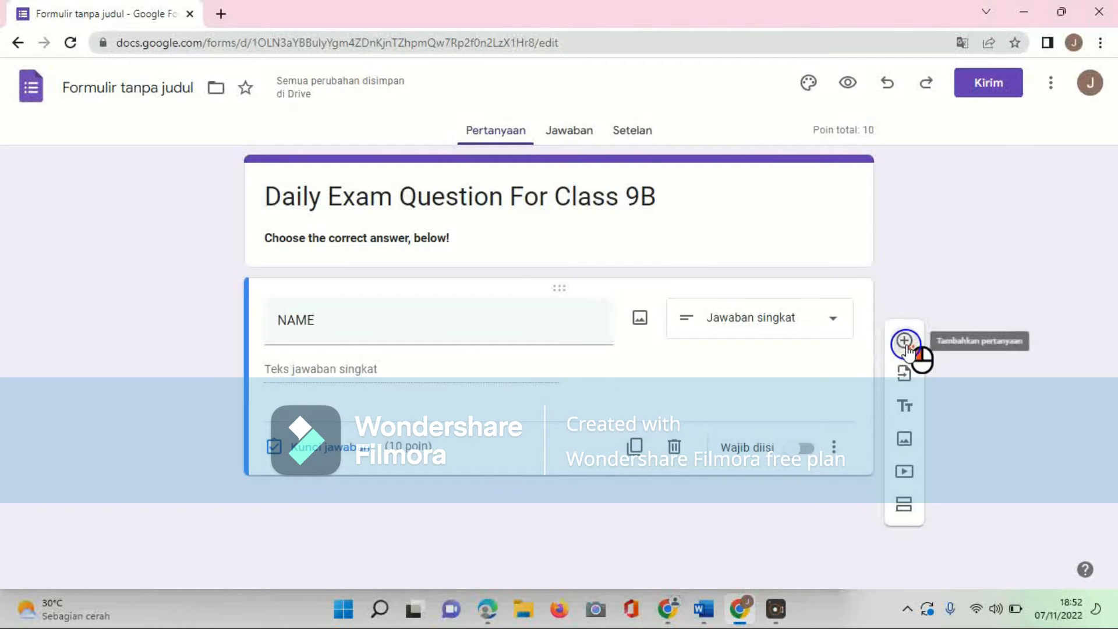
Step: Add a new multiple-choice question below the NAME question
{"action": "left_click", "coordinate": [904, 341]}
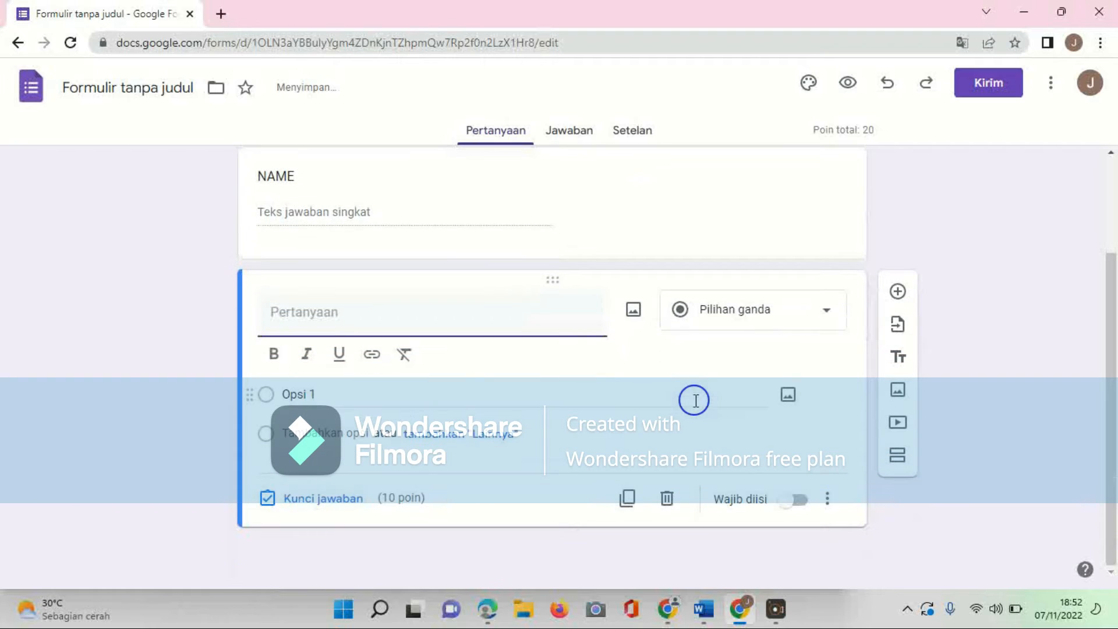
{"action": "left_click", "coordinate": [730, 318]}
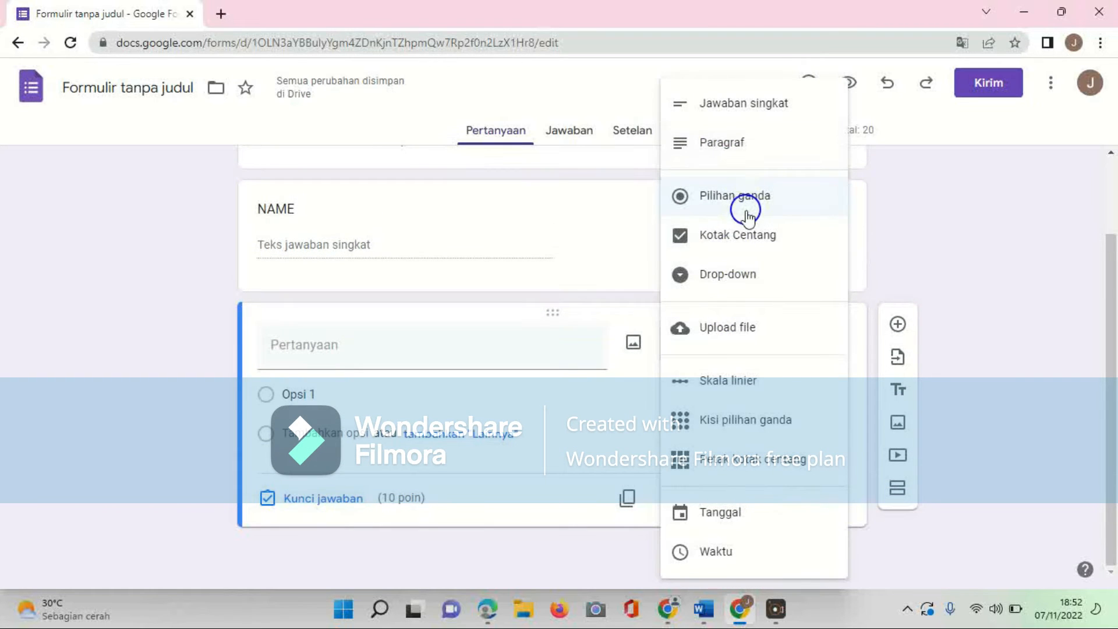
{"action": "left_click", "coordinate": [729, 206]}
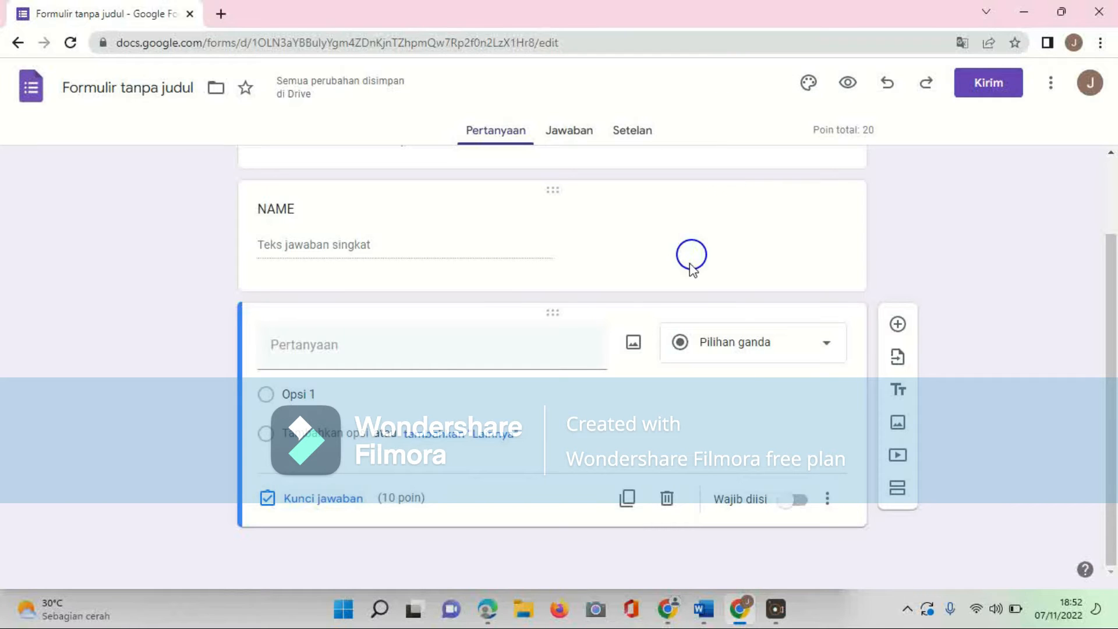
Step: Copy question 1 with its four options from the Word document and paste it into the new question's title
{"action": "left_click", "coordinate": [705, 608]}
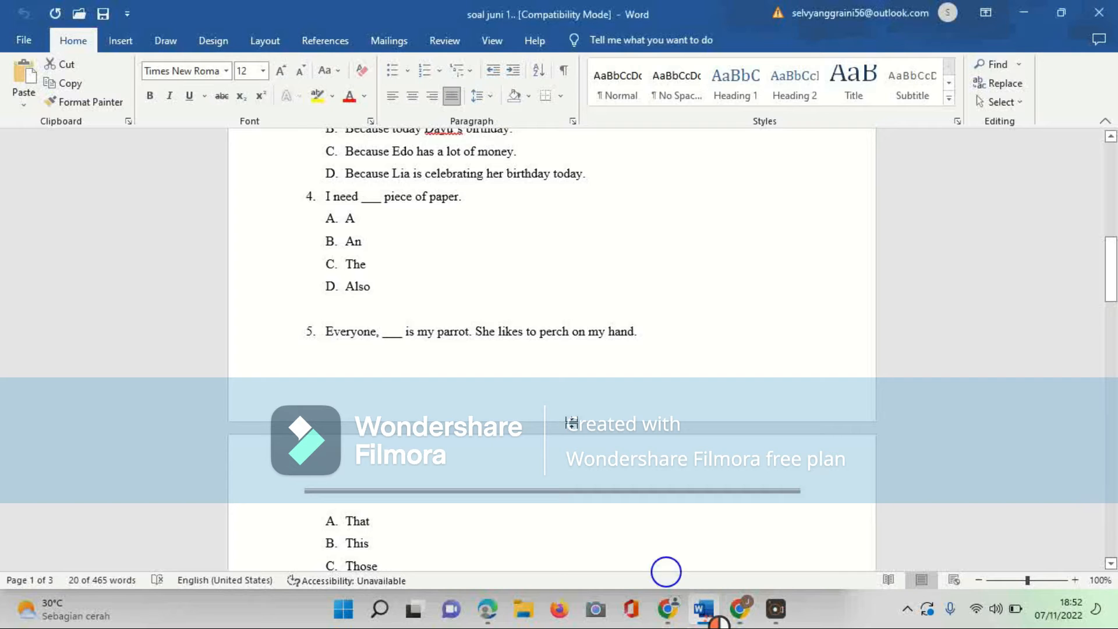
{"action": "scroll", "coordinate": [500, 245], "scroll_direction": "up", "scroll_amount": 10}
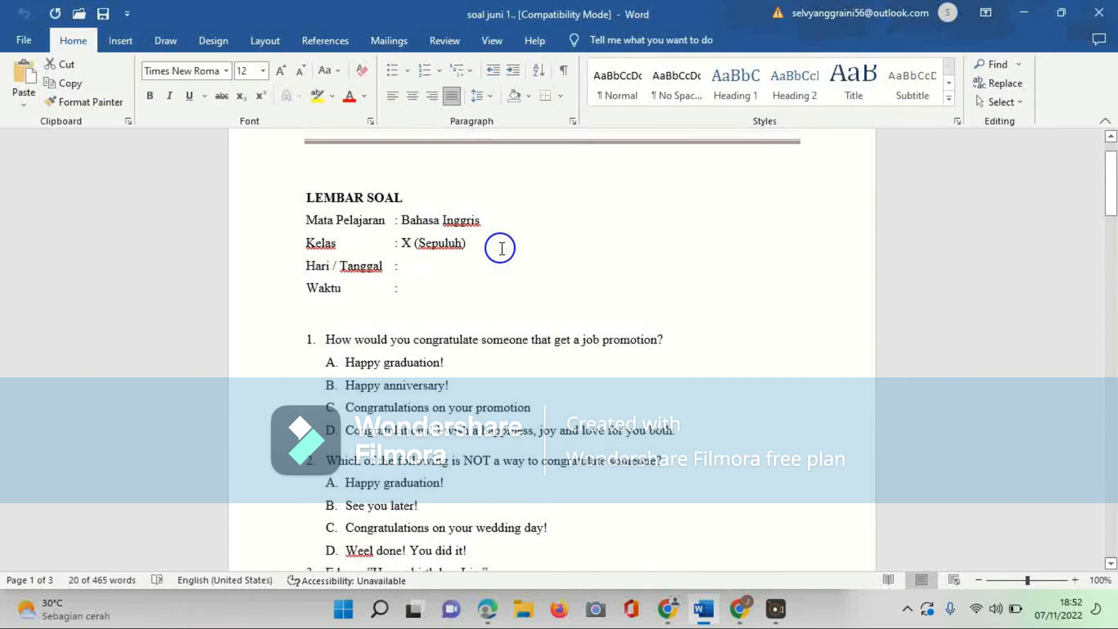
{"action": "left_click_drag", "start_coordinate": [326, 340], "coordinate": [699, 447]}
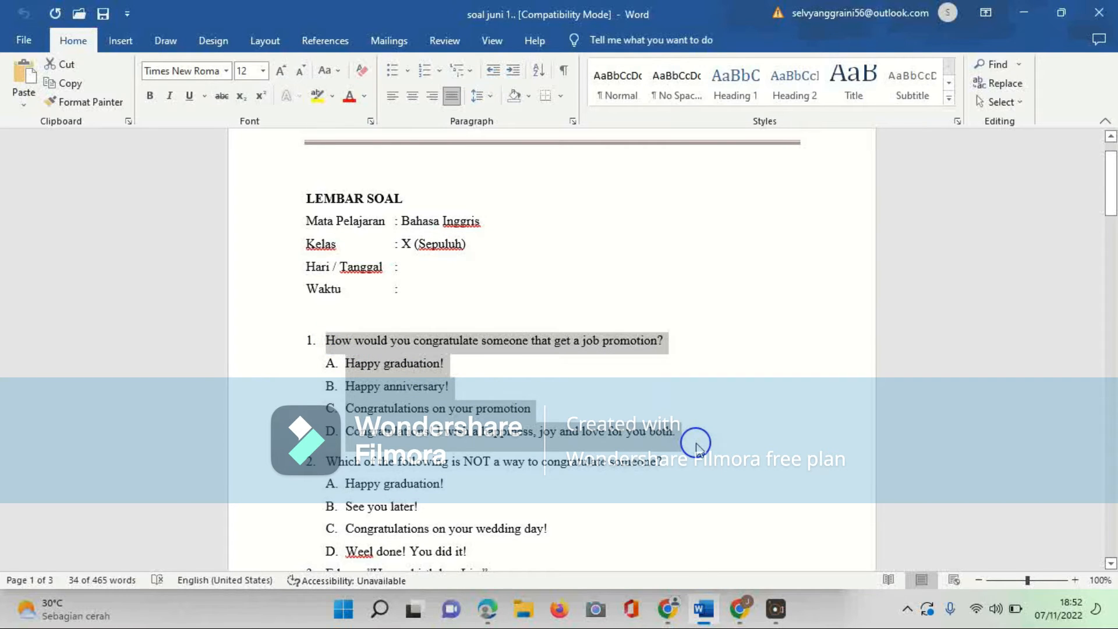
{"action": "left_click", "coordinate": [739, 609]}
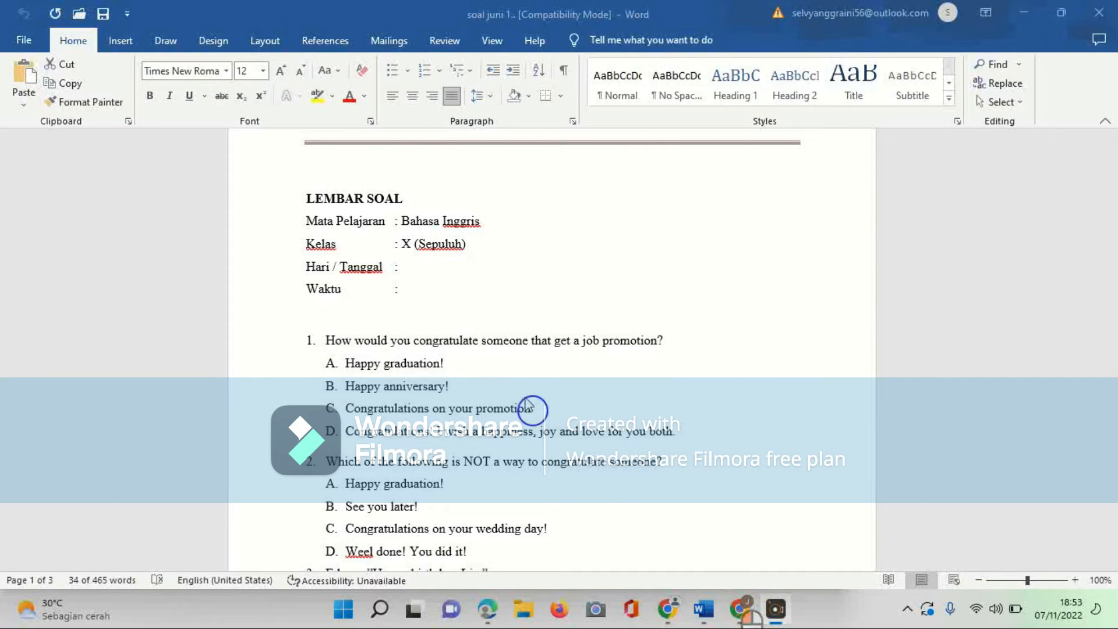
{"action": "left_click", "coordinate": [738, 608]}
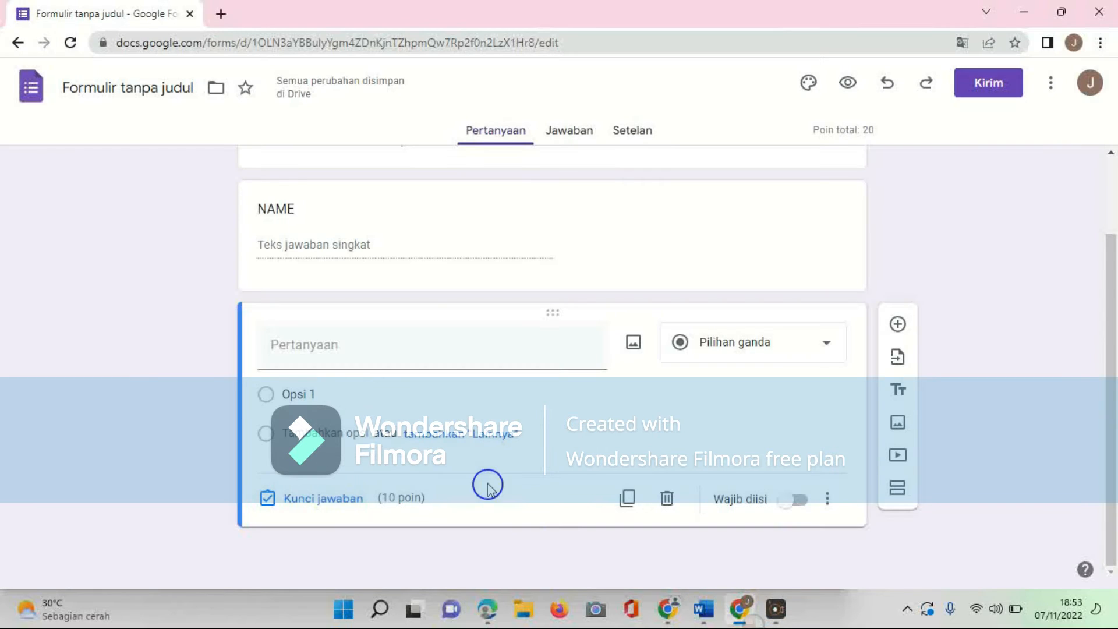
{"action": "type", "text": "1. How would you congratulate someone that get a job promotion? A. Happy graduation! B. Happy anniversary! C. Congratulations on your promotion D. Congratulations! I wish a happiness, joy and love for you both."}
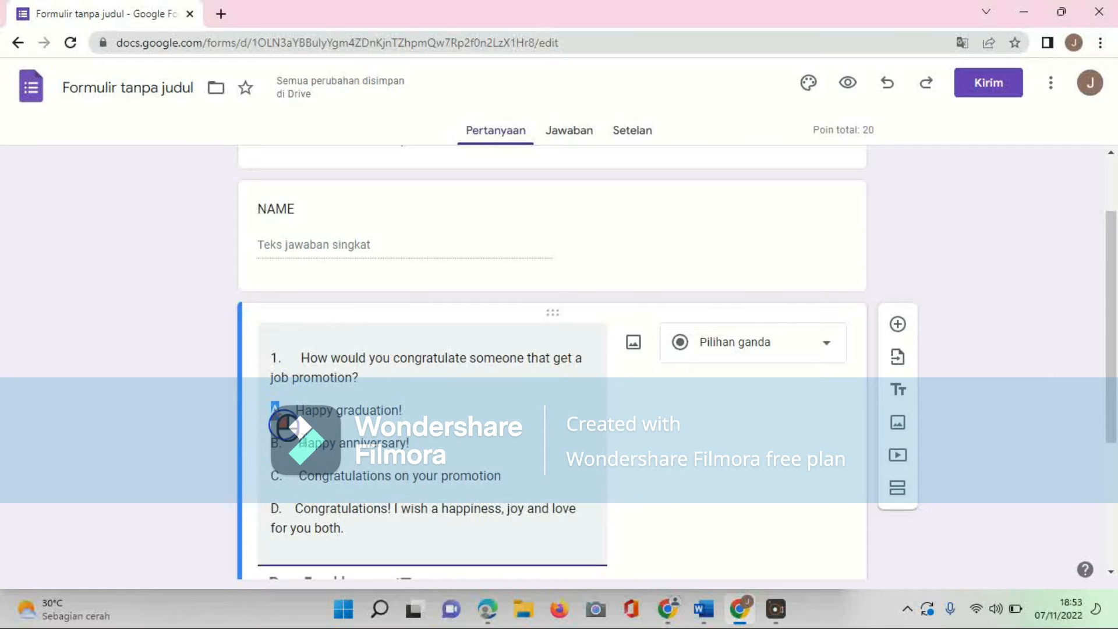
Step: Move question 1's answer choices A to D from the title into the option fields and delete the blank options
{"action": "left_click_drag", "start_coordinate": [266, 407], "coordinate": [379, 542]}
{"action": "key", "text": "ctrl+x"}
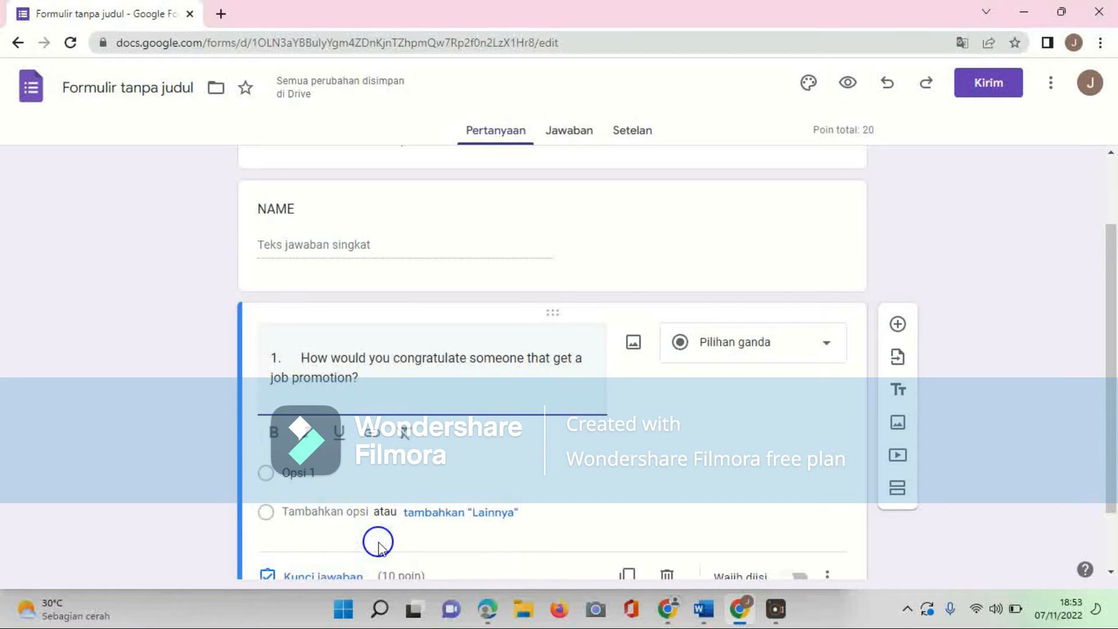
{"action": "left_click", "coordinate": [357, 464]}
{"action": "key", "text": "ctrl+v"}
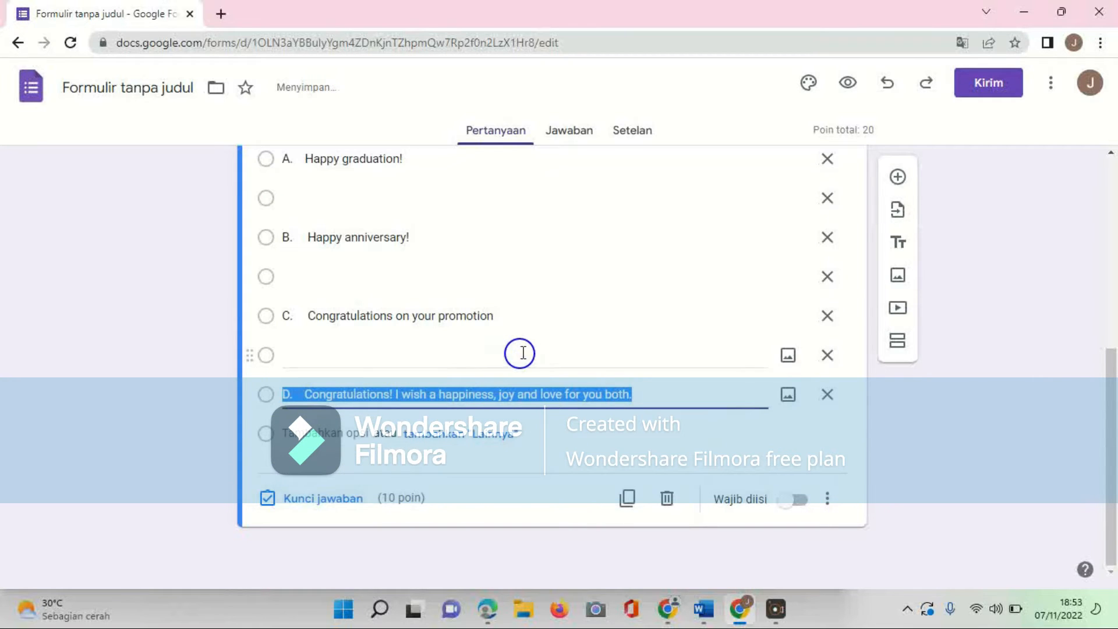
{"action": "left_click", "coordinate": [818, 206]}
{"action": "left_click", "coordinate": [827, 276]}
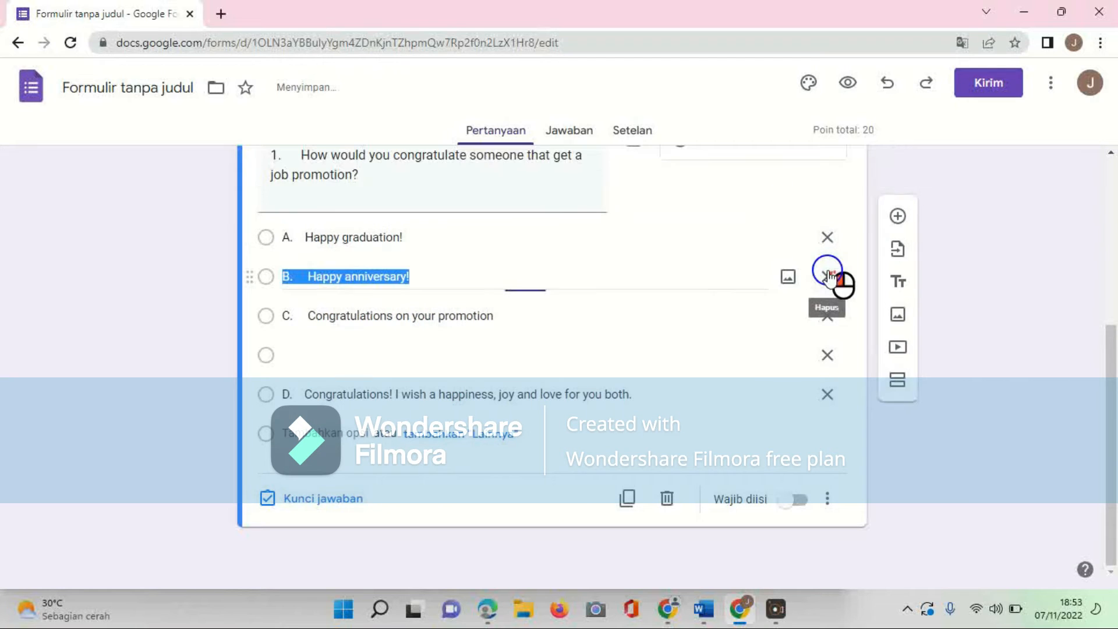
{"action": "left_click", "coordinate": [829, 355]}
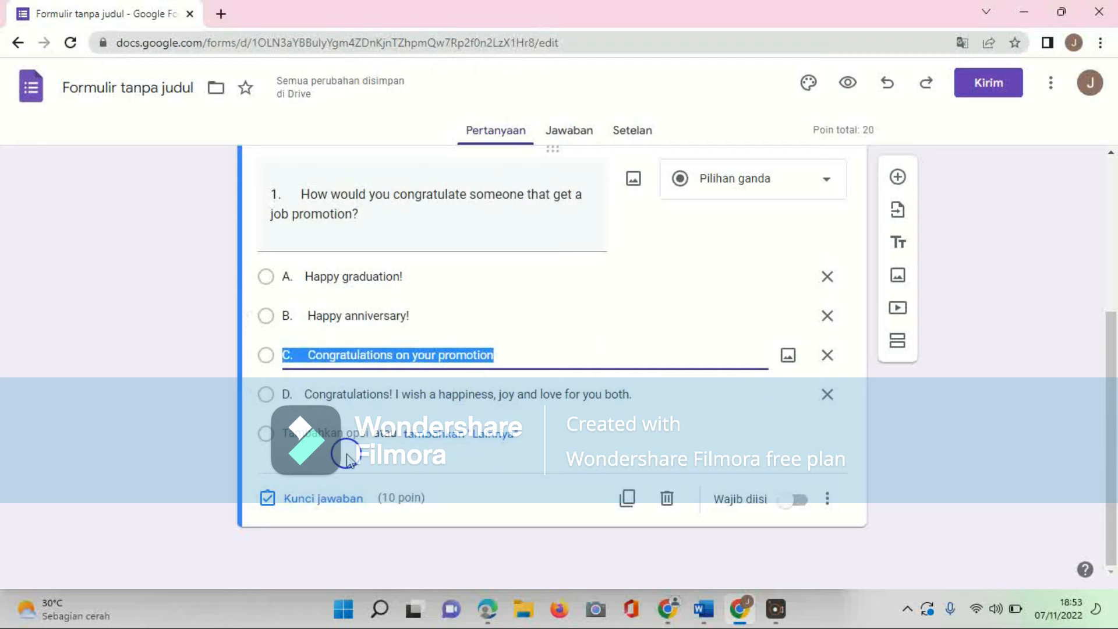
Step: Set Congratulations on your promotion as question 1's correct answer and make the question required
{"action": "left_click", "coordinate": [326, 499]}
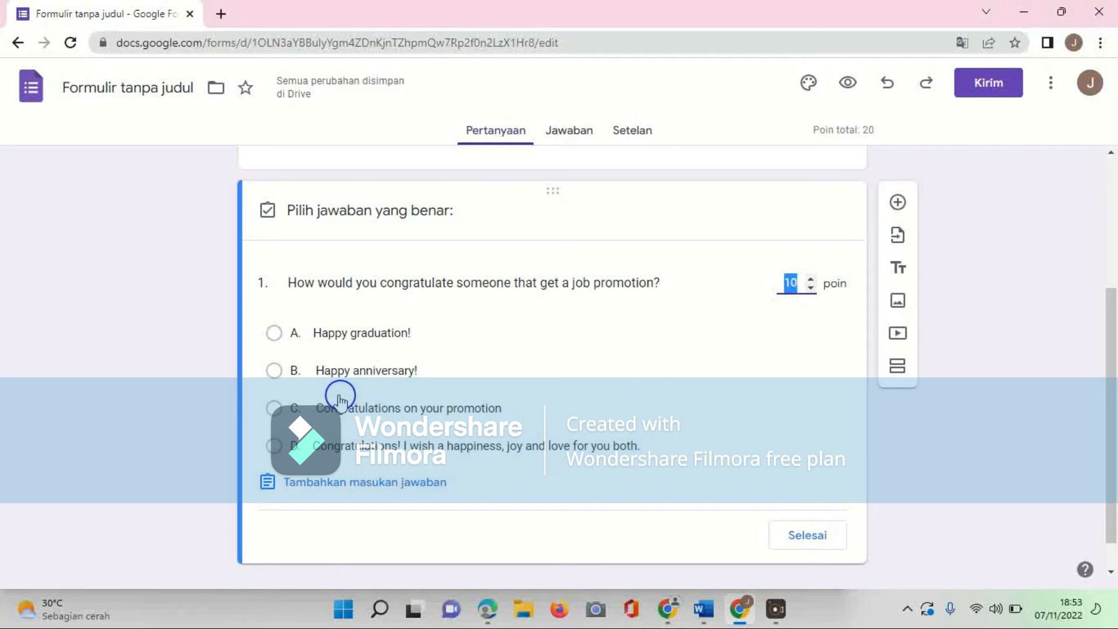
{"action": "left_click", "coordinate": [273, 410]}
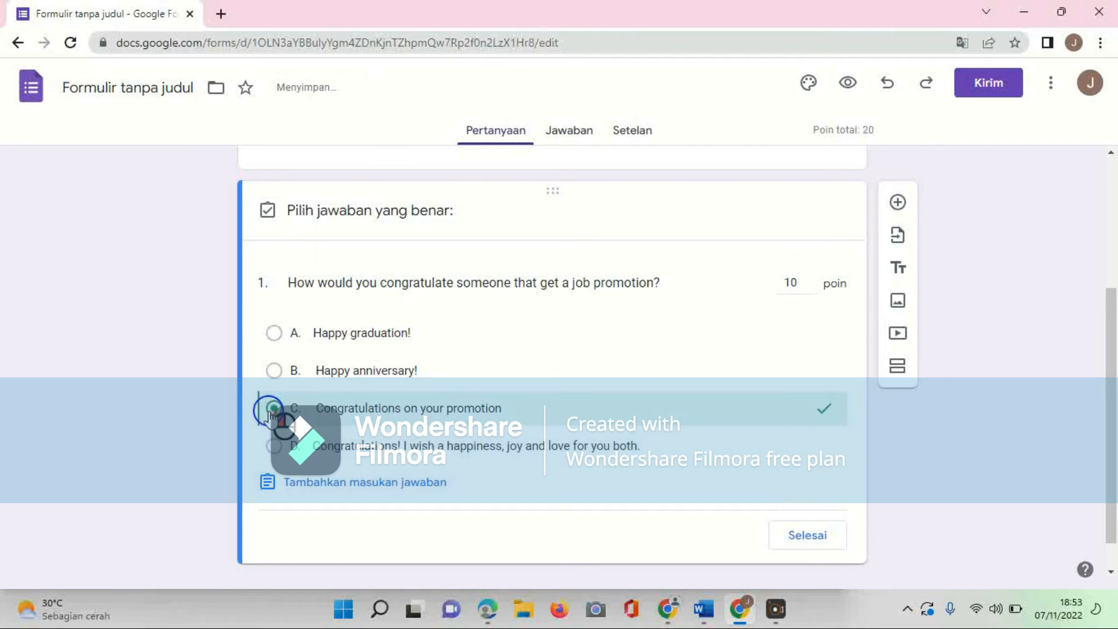
{"action": "left_click", "coordinate": [804, 543]}
{"action": "scroll", "coordinate": [803, 542], "scroll_direction": "down", "scroll_amount": 1}
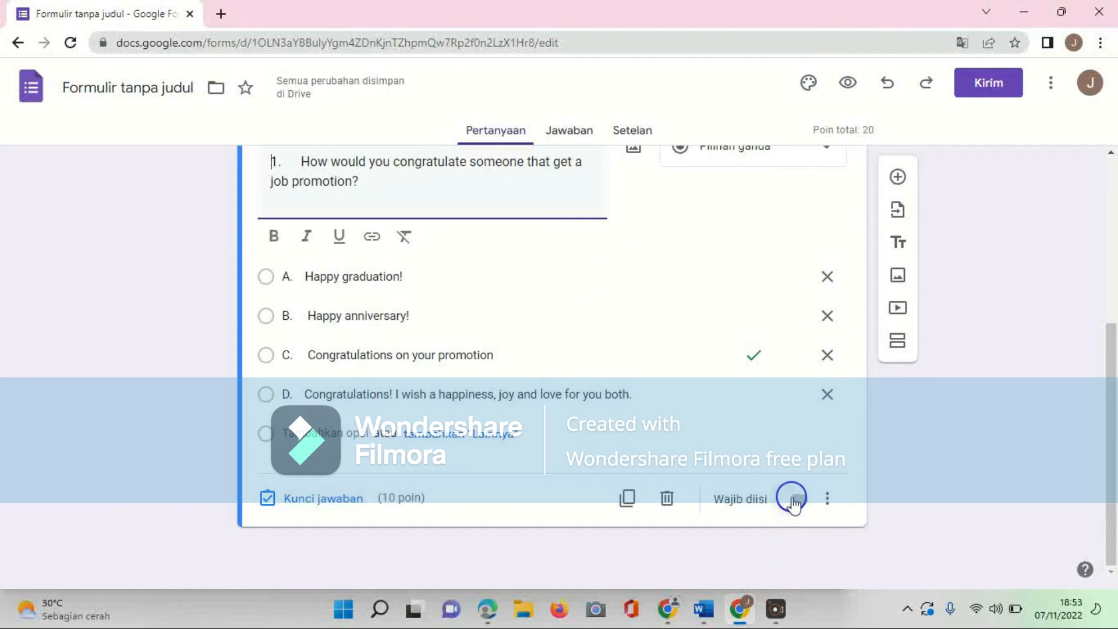
{"action": "left_click", "coordinate": [794, 500]}
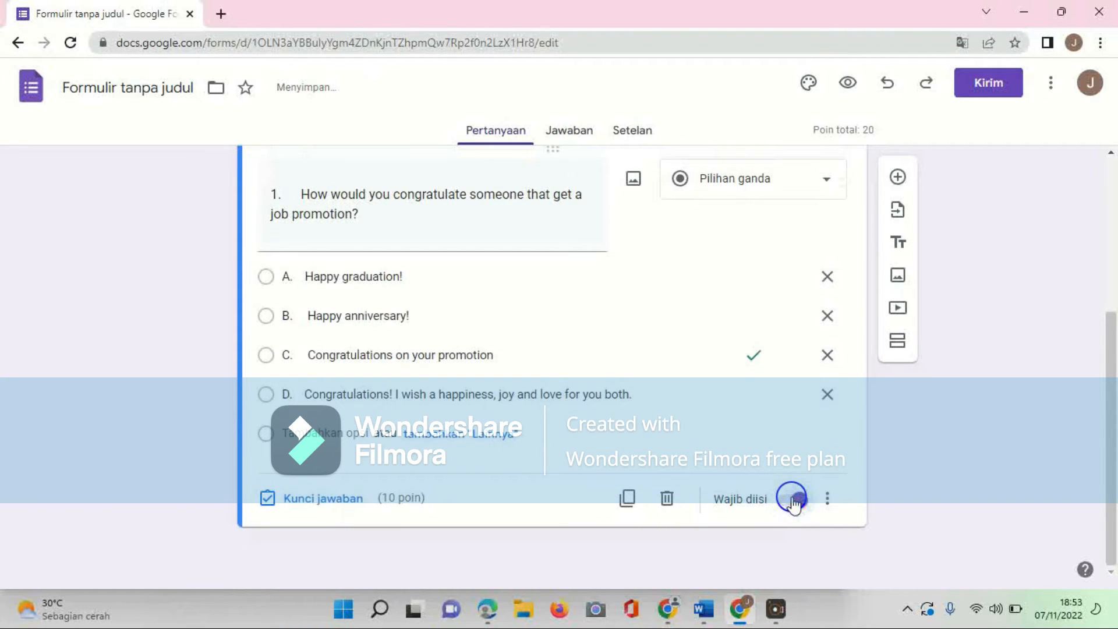
Step: Add a new question and paste question 2 with its options copied from the Word document
{"action": "left_click", "coordinate": [899, 177]}
{"action": "left_click", "coordinate": [704, 609]}
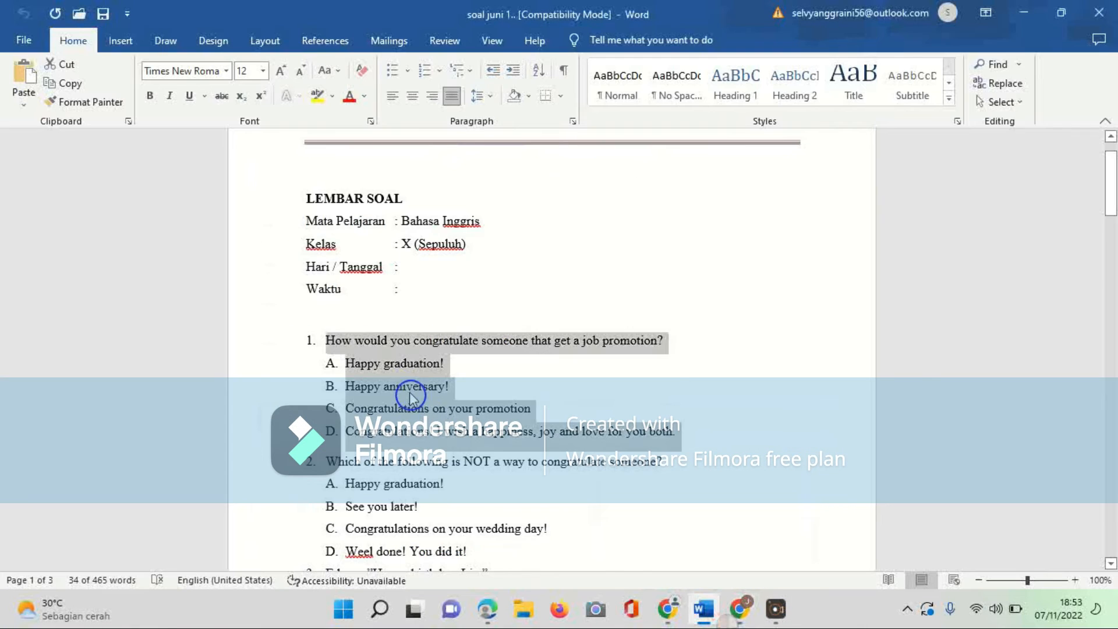
{"action": "scroll", "coordinate": [361, 349], "scroll_direction": "down", "scroll_amount": 3}
{"action": "left_click_drag", "start_coordinate": [326, 342], "coordinate": [551, 409]}
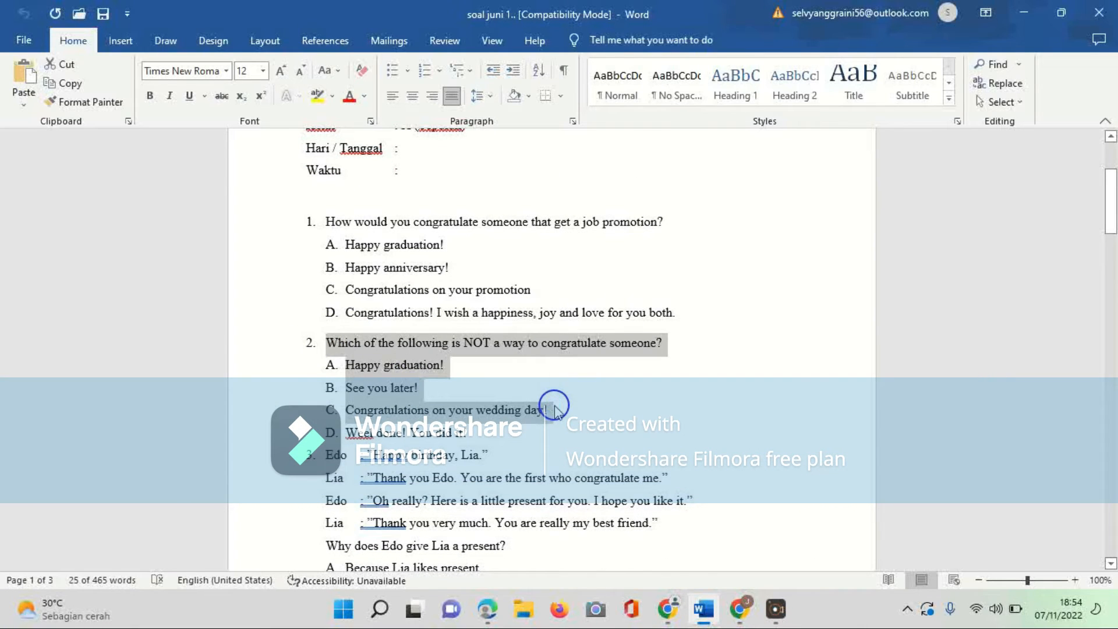
{"action": "left_click", "coordinate": [704, 618]}
{"action": "key", "text": "ctrl+v"}
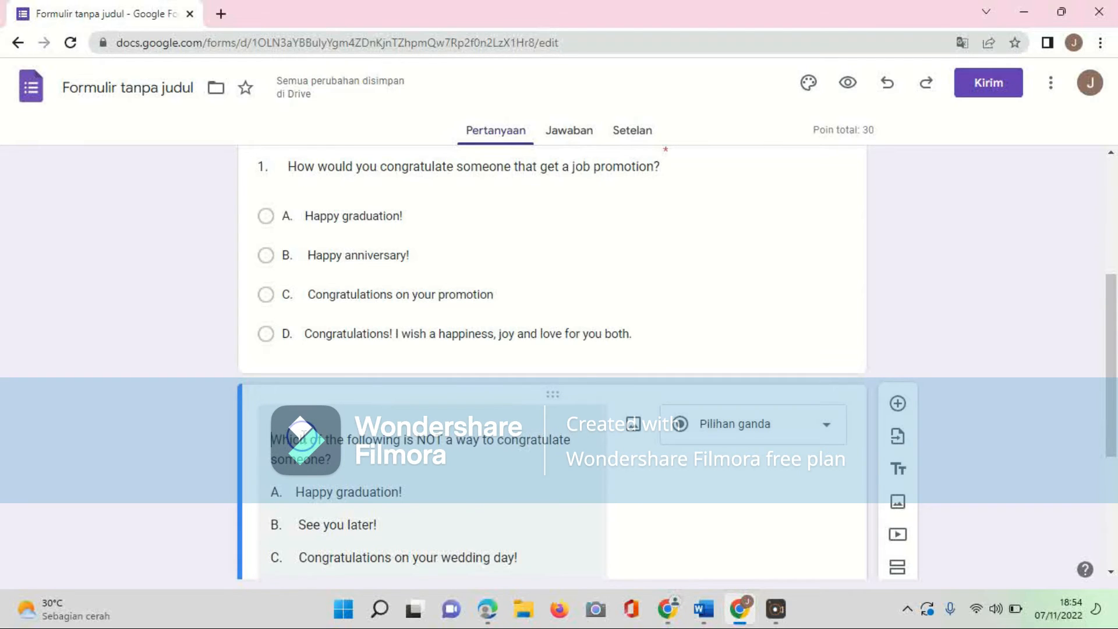
Step: Move question 2's answer choices from the title into the option fields
{"action": "left_click", "coordinate": [347, 557]}
{"action": "left_click_drag", "start_coordinate": [274, 344], "coordinate": [590, 437]}
{"action": "key", "text": "ctrl+x"}
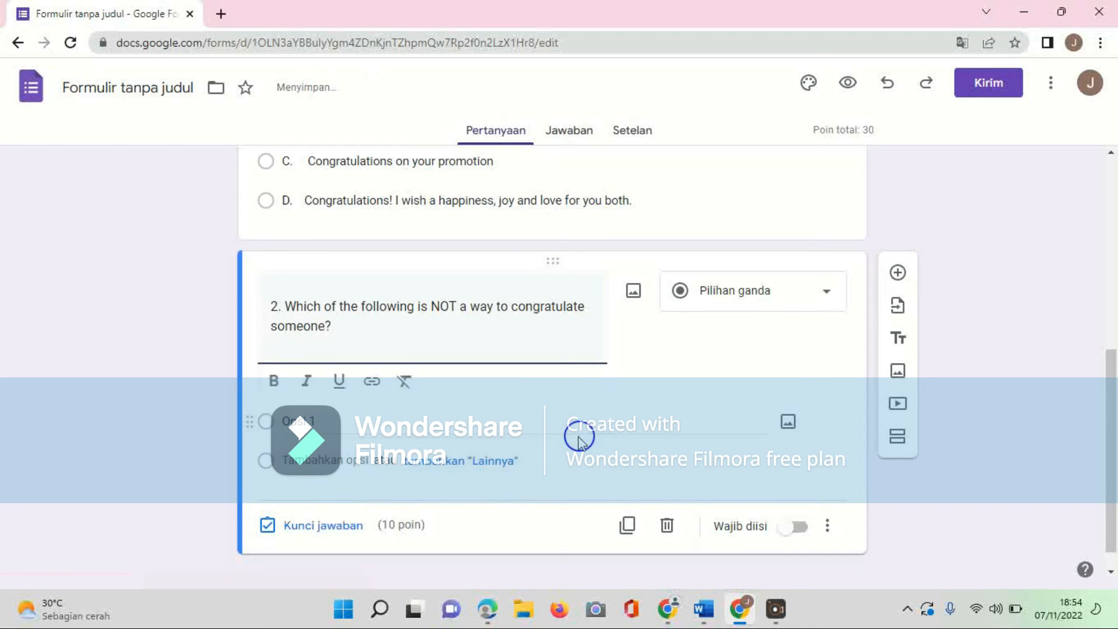
{"action": "left_click", "coordinate": [524, 432]}
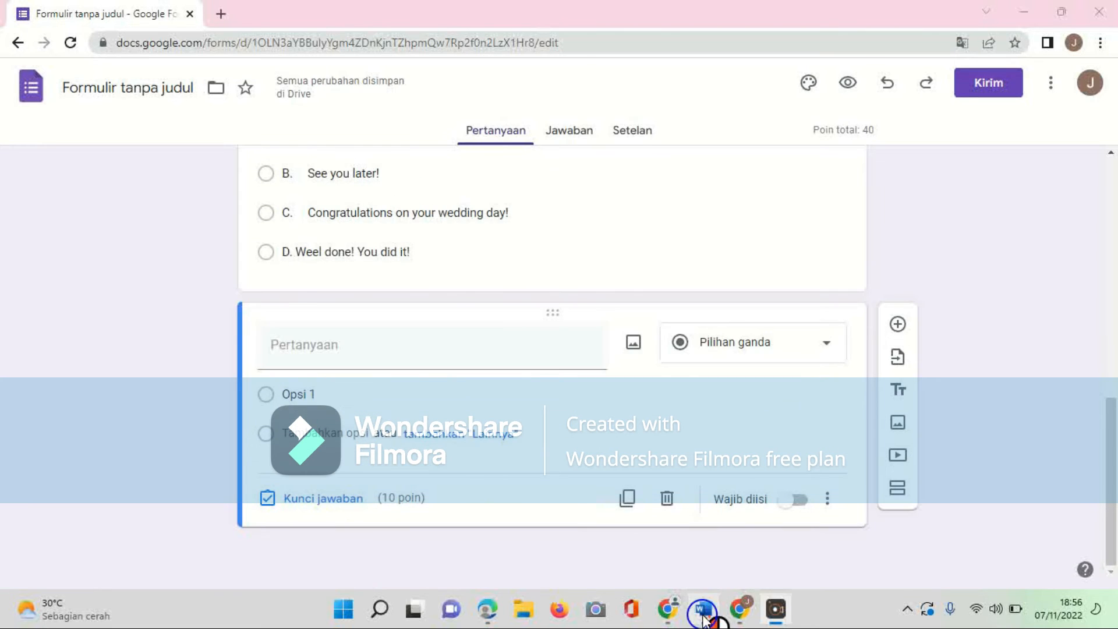
Step: Copy question 3 with its dialogue and options from the Word document and paste it into a new question
{"action": "left_click", "coordinate": [702, 609]}
{"action": "scroll", "coordinate": [554, 245], "scroll_direction": "down", "scroll_amount": 3}
{"action": "left_click_drag", "start_coordinate": [320, 322], "coordinate": [598, 507]}
{"action": "key", "text": "ctrl+c"}
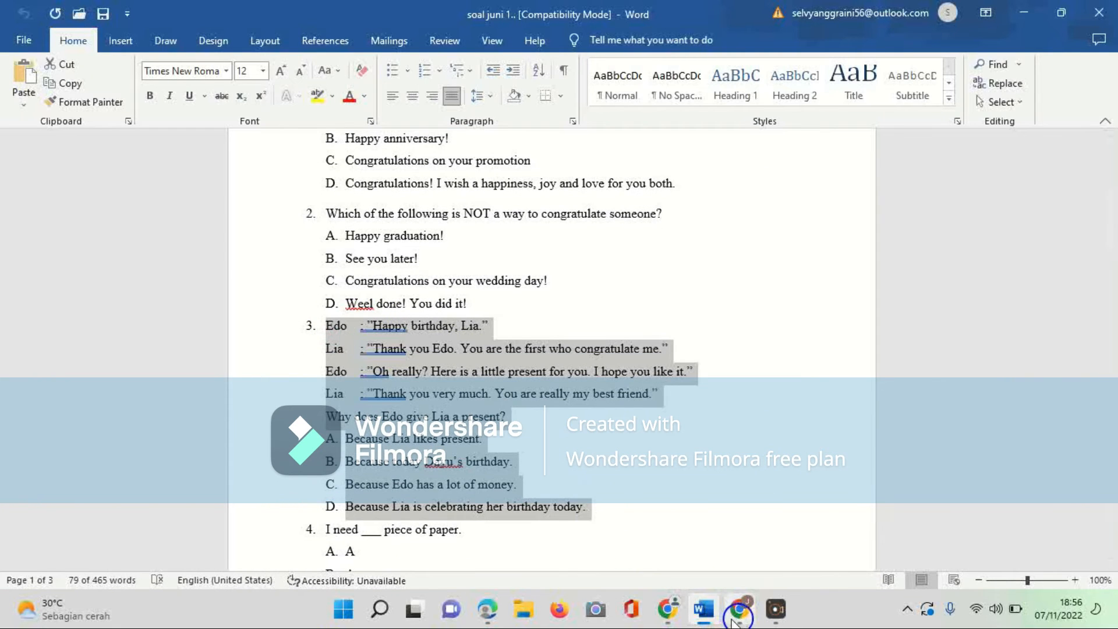
{"action": "left_click", "coordinate": [739, 610]}
{"action": "key", "text": "ctrl+v"}
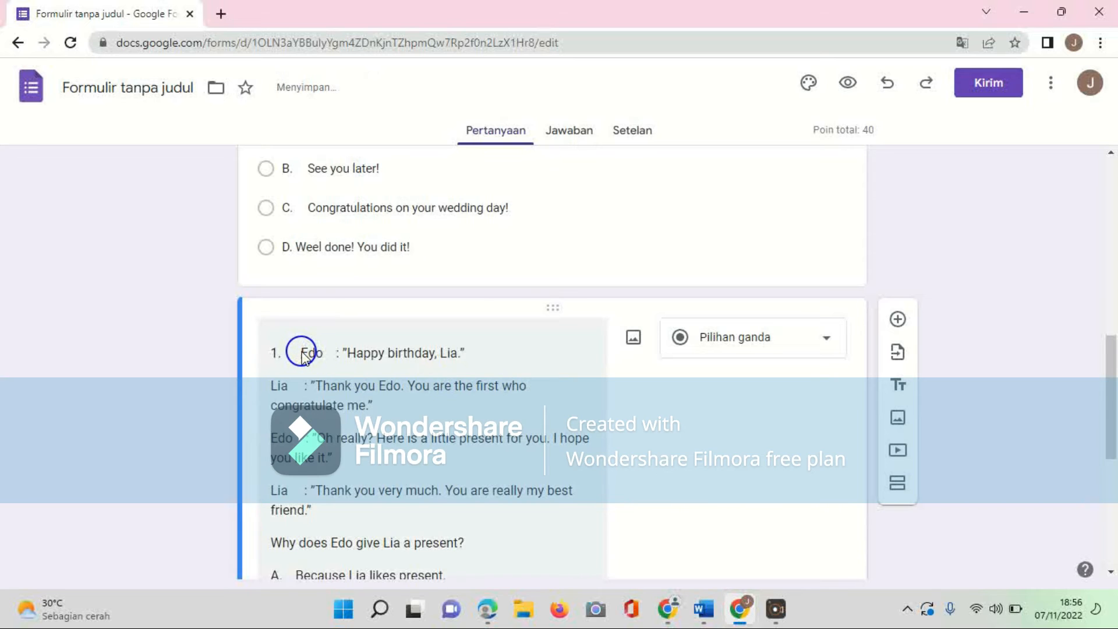
Step: Remove the number before the dialogue and place 3. before Why does Edo give Lia a present?
{"action": "key", "text": "BackSpace"}
{"action": "type", "text": "3."}
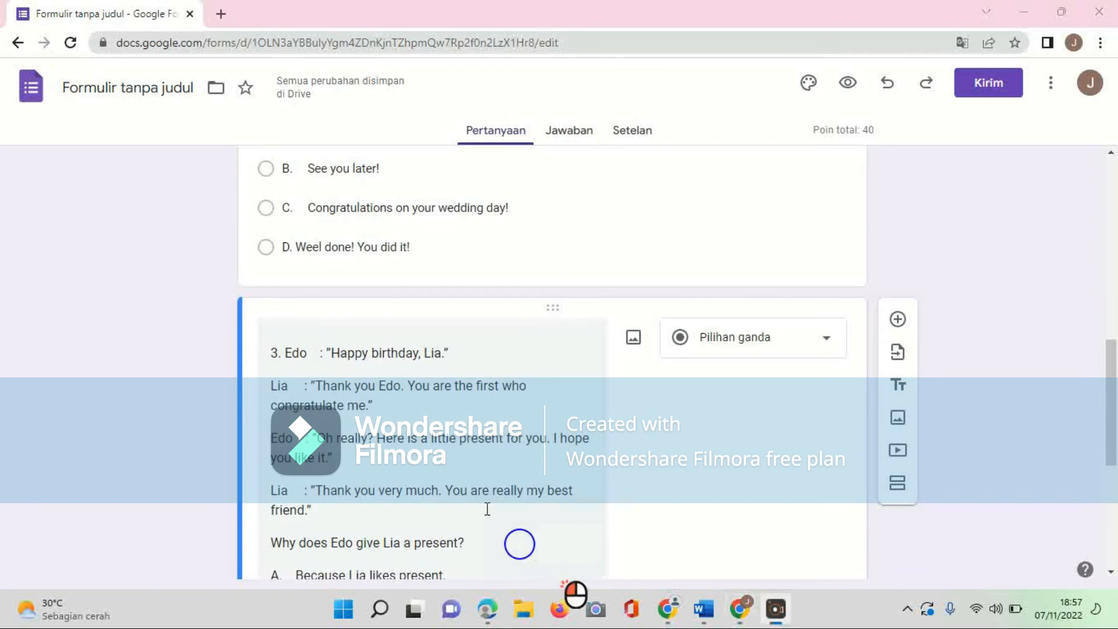
{"action": "scroll", "coordinate": [470, 459], "scroll_direction": "down", "scroll_amount": 2}
{"action": "key", "text": "BackSpace"}
{"action": "key", "text": "BackSpace"}
{"action": "key", "text": "BackSpace"}
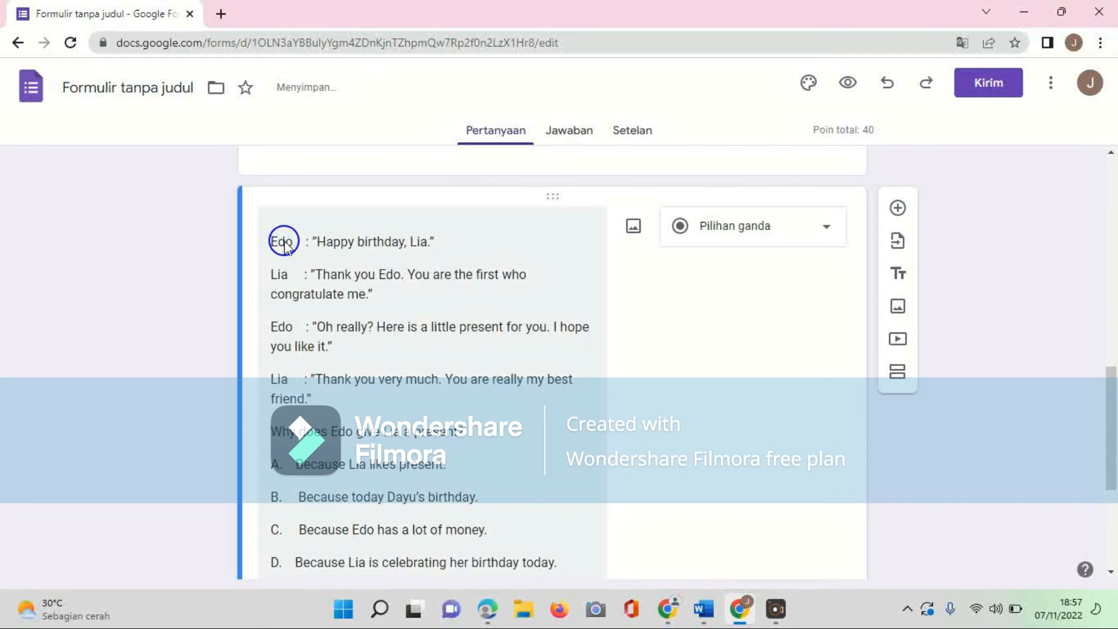
{"action": "scroll", "coordinate": [285, 240], "scroll_direction": "down", "scroll_amount": 1}
{"action": "left_click", "coordinate": [269, 367]}
{"action": "type", "text": "3."}
Step: Move question 3's answer choices from the title into the option fields and delete the blank options
{"action": "left_click_drag", "start_coordinate": [271, 399], "coordinate": [571, 496]}
{"action": "key", "text": "ctrl+x"}
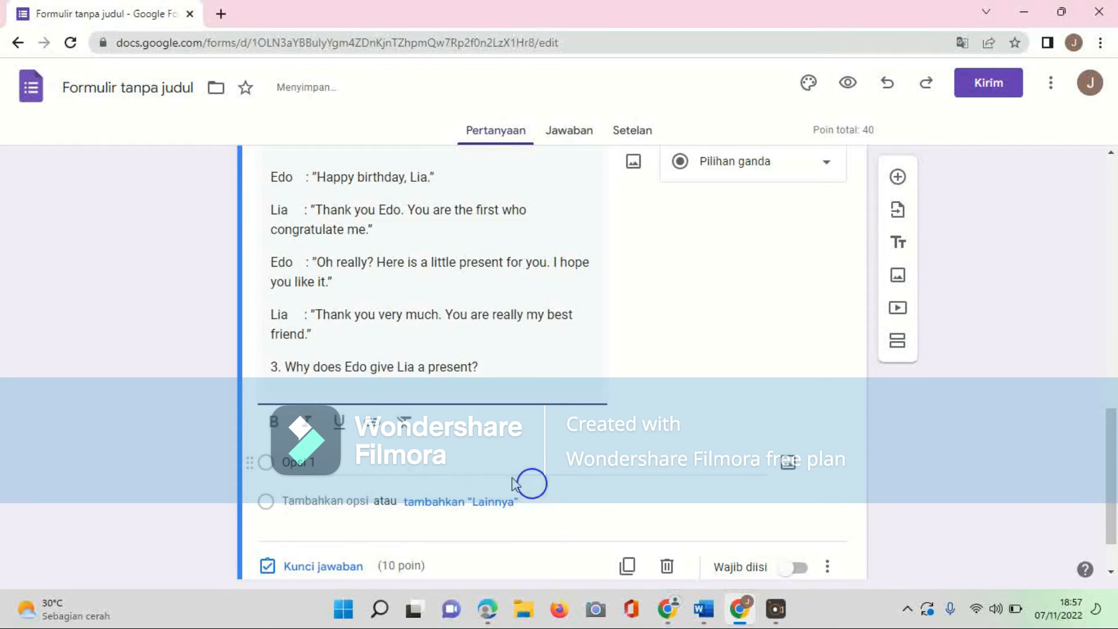
{"action": "left_click", "coordinate": [431, 462]}
{"action": "key", "text": "ctrl+v"}
{"action": "left_click", "coordinate": [830, 354]}
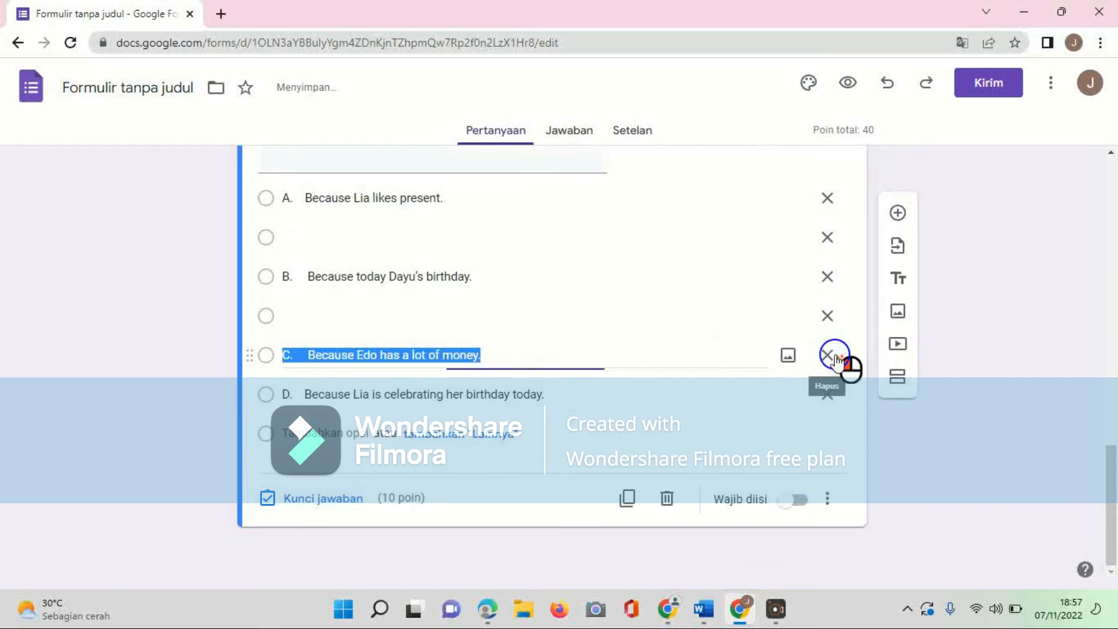
{"action": "left_click", "coordinate": [829, 315]}
{"action": "left_click", "coordinate": [830, 278]}
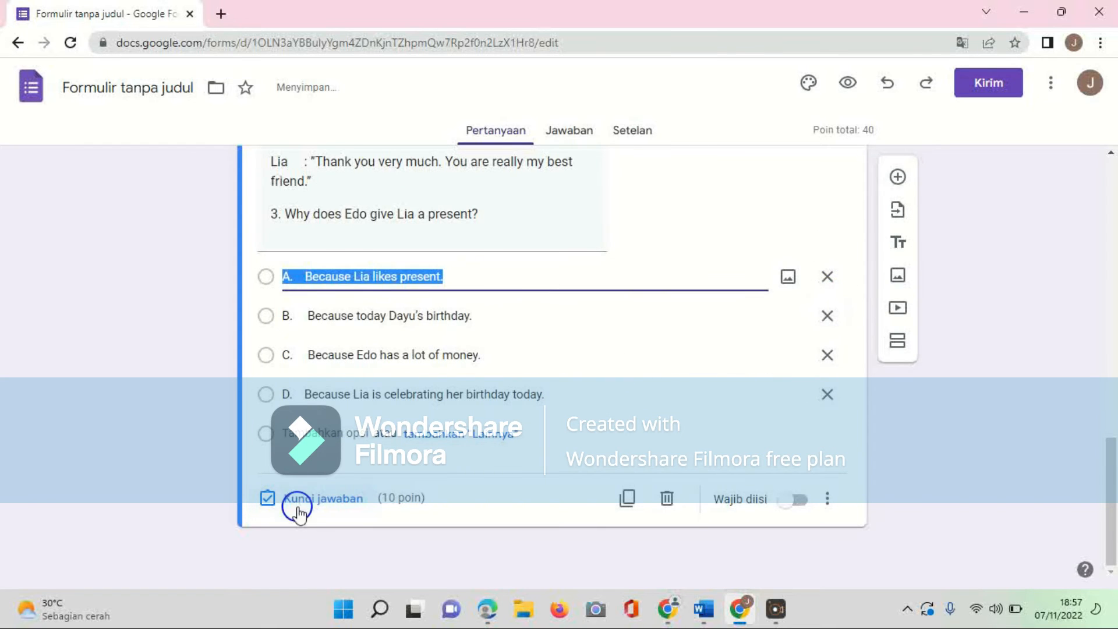
Step: Mark Because Lia is celebrating her birthday today as question 3's correct answer
{"action": "left_click", "coordinate": [298, 499]}
{"action": "left_click", "coordinate": [275, 446]}
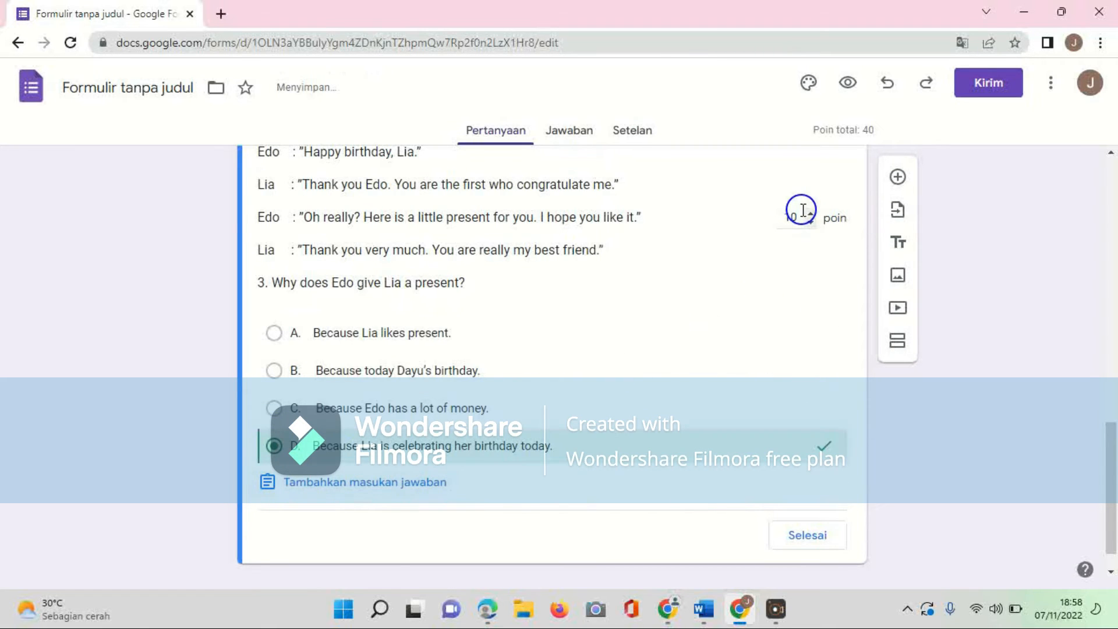
Step: Close question 3's answer key and add a new blank question
{"action": "left_click", "coordinate": [801, 539]}
{"action": "left_click", "coordinate": [792, 502]}
{"action": "left_click", "coordinate": [897, 176]}
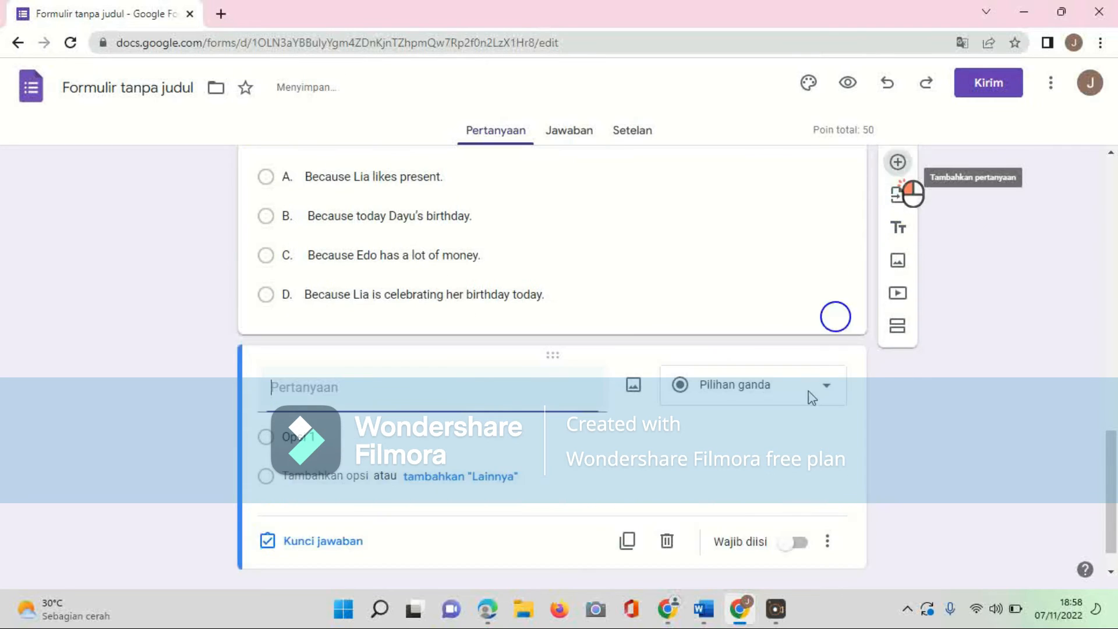
Step: Copy question 4, I need ___ piece of paper., with its options from the Word document
{"action": "left_click", "coordinate": [704, 609]}
{"action": "scroll", "coordinate": [423, 389], "scroll_direction": "down", "scroll_amount": 3}
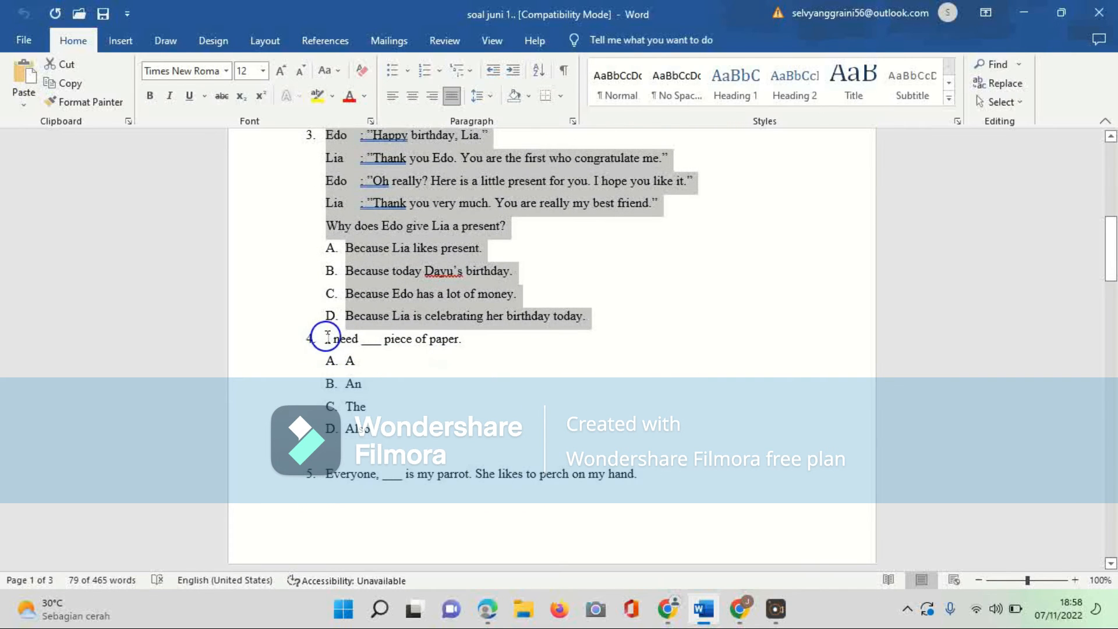
{"action": "left_click_drag", "start_coordinate": [328, 337], "coordinate": [386, 437]}
{"action": "double_click", "coordinate": [328, 336]}
{"action": "left_click_drag", "start_coordinate": [328, 338], "coordinate": [370, 431]}
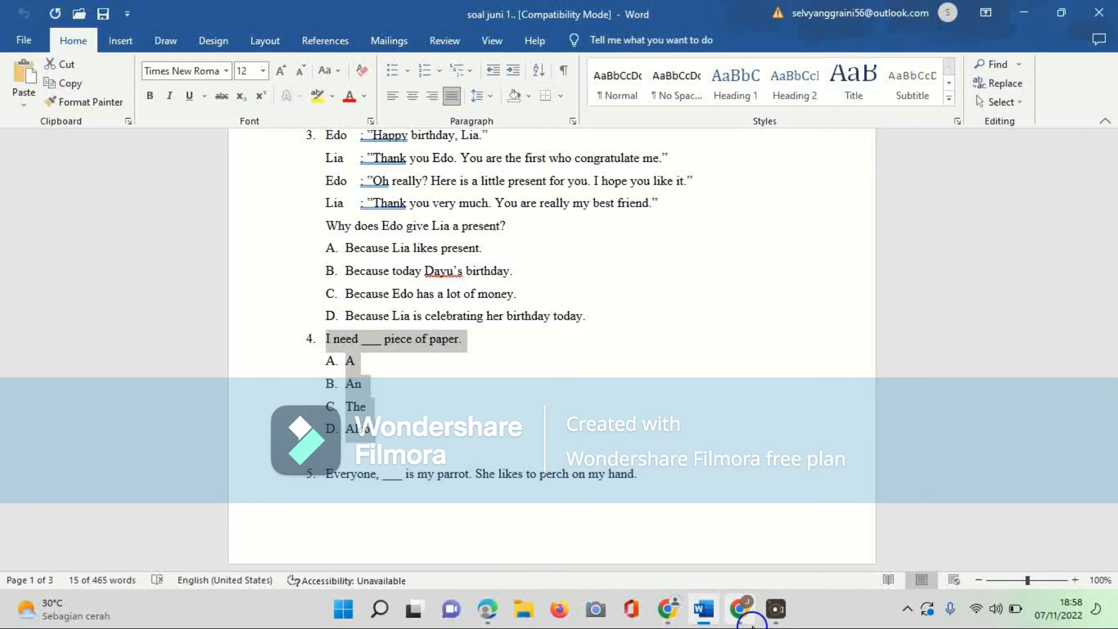
{"action": "left_click", "coordinate": [708, 614]}
{"action": "left_click", "coordinate": [710, 618]}
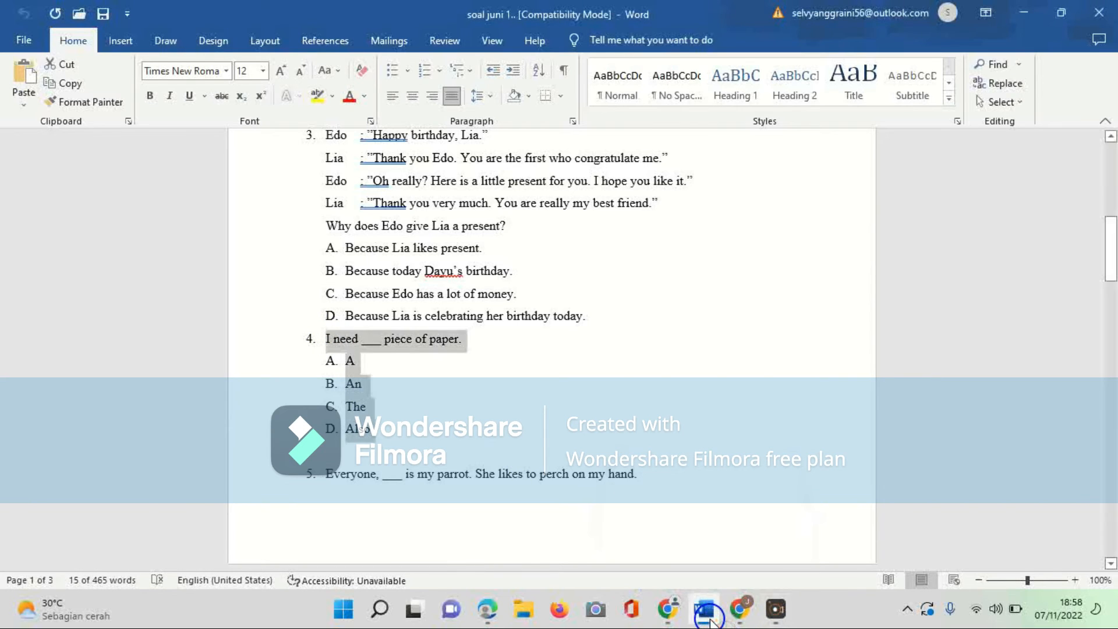
Step: Paste question 4 into the new question's title and replace its leading number with 4
{"action": "left_click", "coordinate": [739, 609]}
{"action": "key", "text": "ctrl+v"}
{"action": "key", "text": "BackSpace"}
{"action": "key", "text": "BackSpace"}
{"action": "key", "text": "BackSpace"}
{"action": "key", "text": "BackSpace"}
{"action": "key", "text": "BackSpace"}
{"action": "key", "text": "BackSpace"}
{"action": "key", "text": "BackSpace"}
{"action": "type", "text": "4."}
Step: Move question 4's answer choices from the title into the option fields
{"action": "left_click_drag", "start_coordinate": [271, 431], "coordinate": [344, 561]}
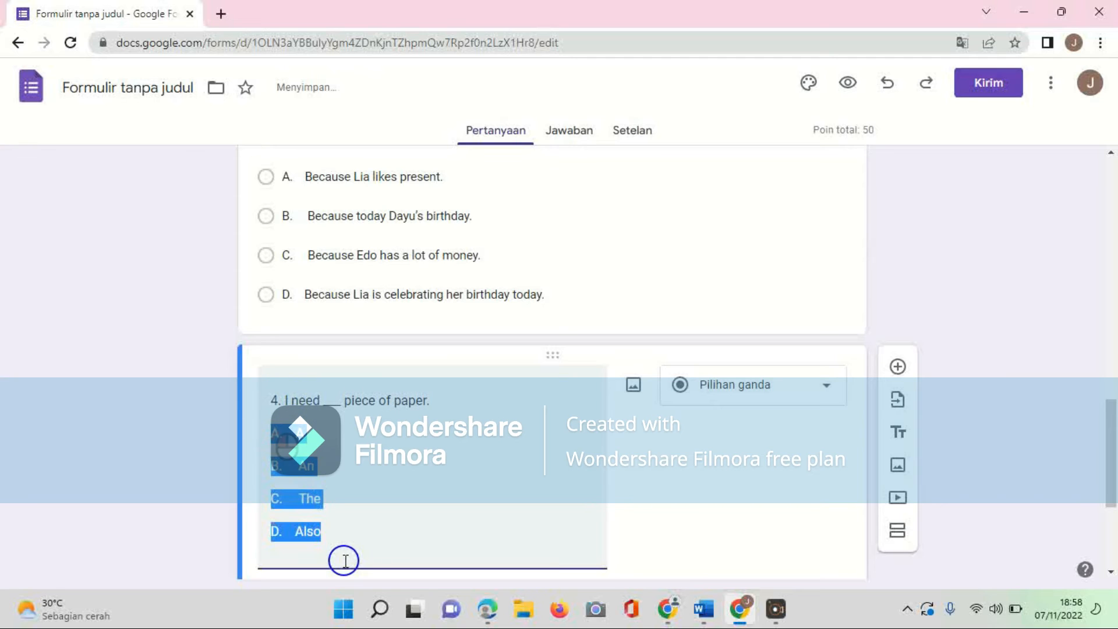
{"action": "key", "text": "ctrl+x"}
{"action": "key", "text": "BackSpace"}
{"action": "left_click", "coordinate": [371, 495]}
{"action": "key", "text": "ctrl+v"}
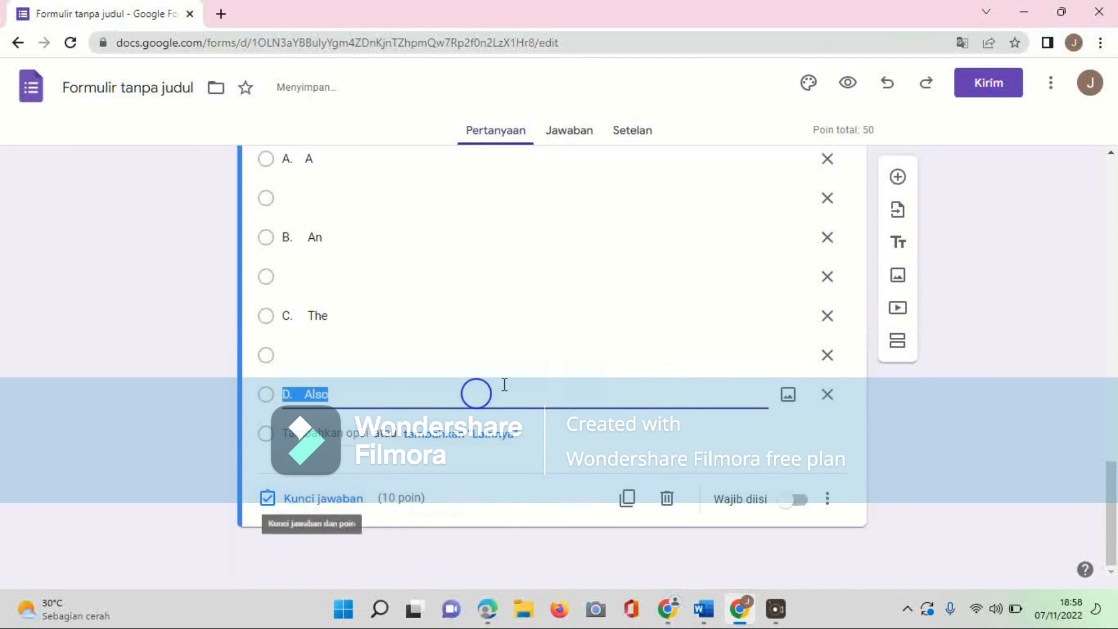
Step: Delete the blank options between question 4's answer choices
{"action": "left_click", "coordinate": [828, 354]}
{"action": "left_click", "coordinate": [828, 277]}
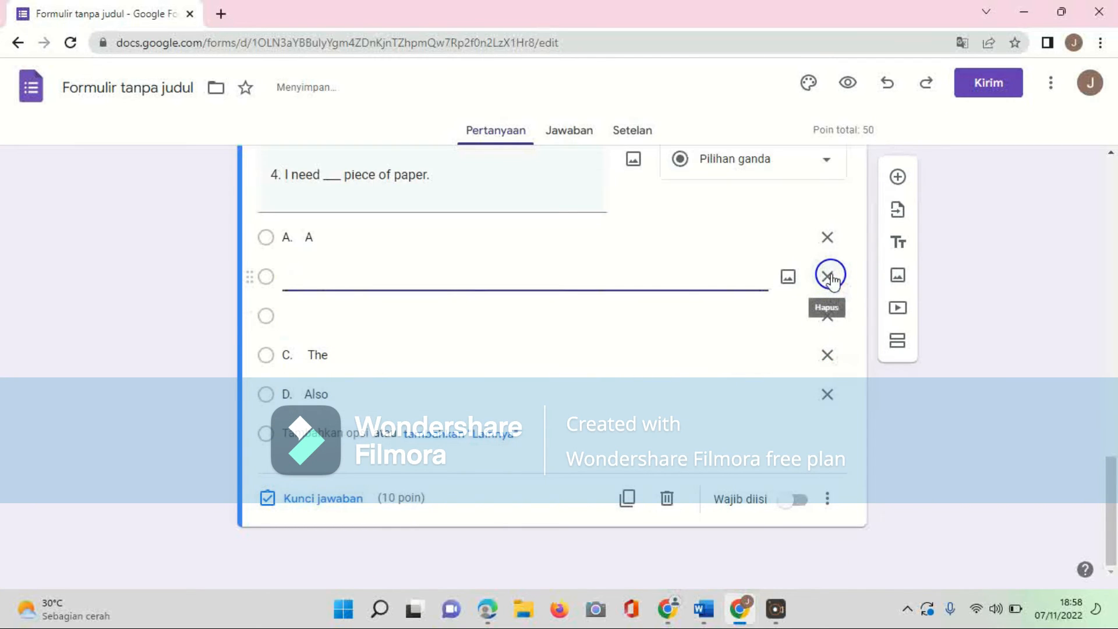
{"action": "key", "text": "ctrl+z"}
{"action": "left_click", "coordinate": [829, 277]}
{"action": "left_click", "coordinate": [827, 319]}
Step: Mark A as question 4's correct answer and close the answer key
{"action": "left_click", "coordinate": [324, 498]}
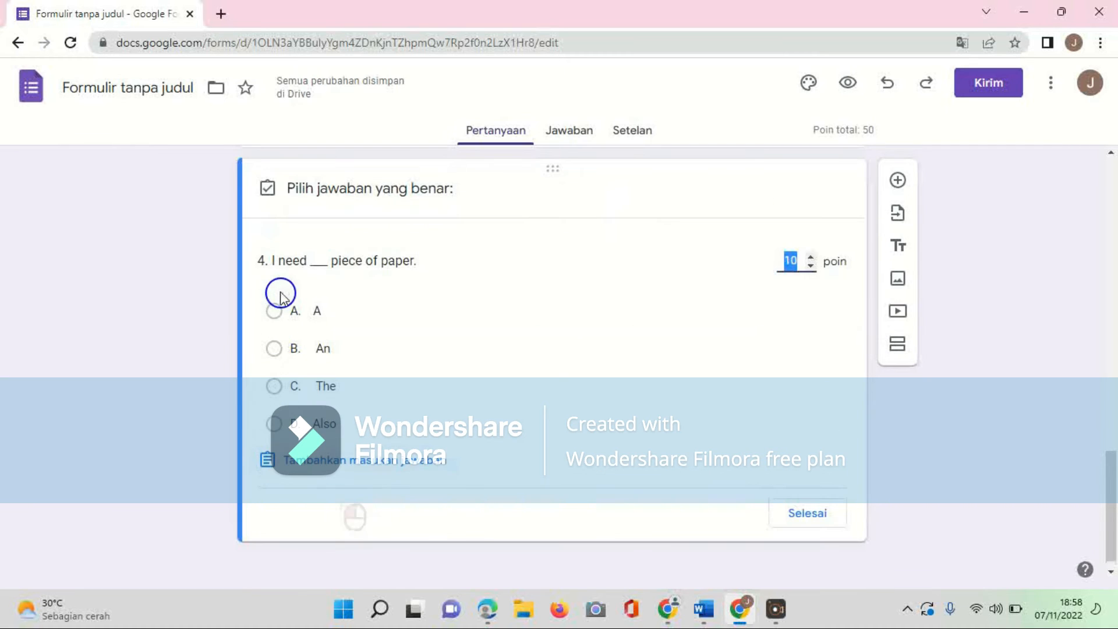
{"action": "left_click", "coordinate": [274, 310]}
{"action": "left_click", "coordinate": [783, 513]}
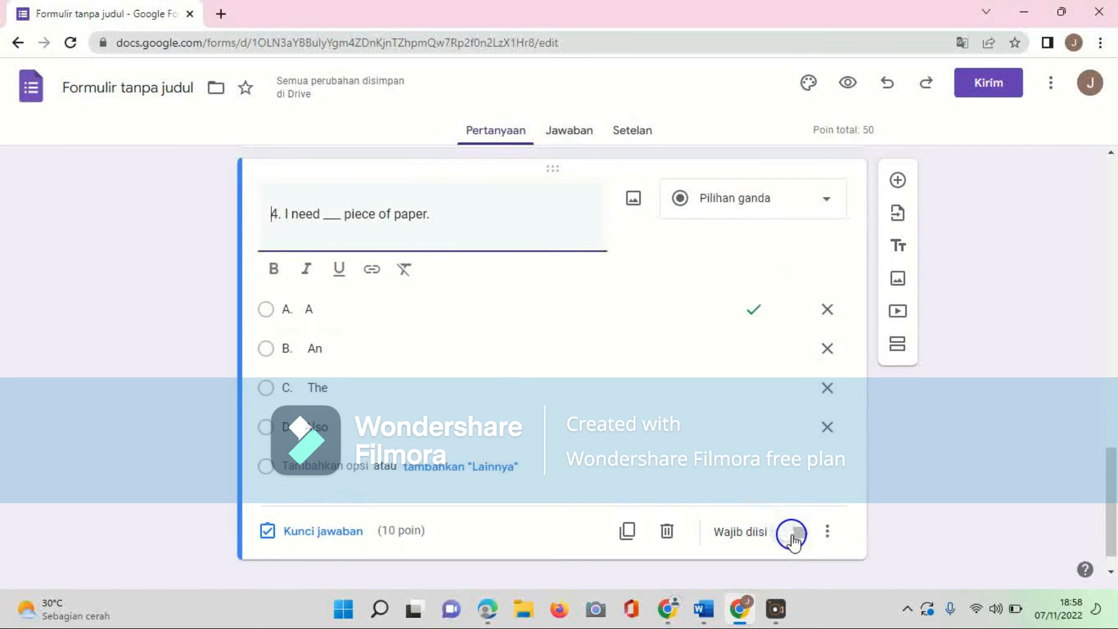
Step: Make question 4 required and add a new question
{"action": "left_click", "coordinate": [795, 511]}
{"action": "left_click", "coordinate": [897, 180]}
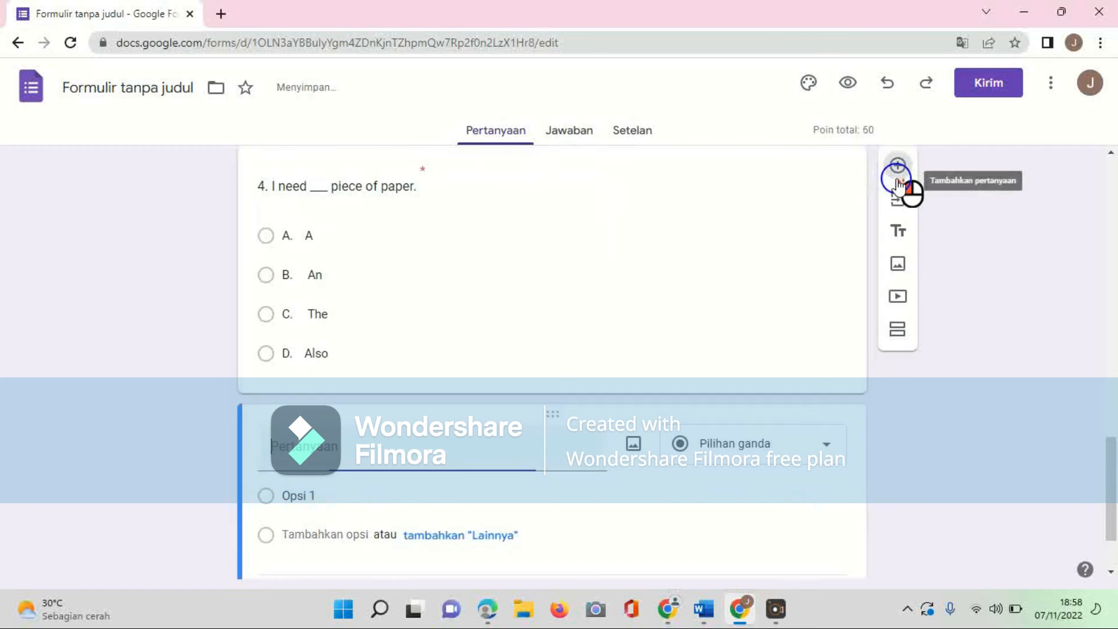
Step: Copy the question Thank you so much for helping me. I relaly... it with its options from the Word document
{"action": "left_click", "coordinate": [711, 622]}
{"action": "scroll", "coordinate": [511, 419], "scroll_direction": "down", "scroll_amount": 3}
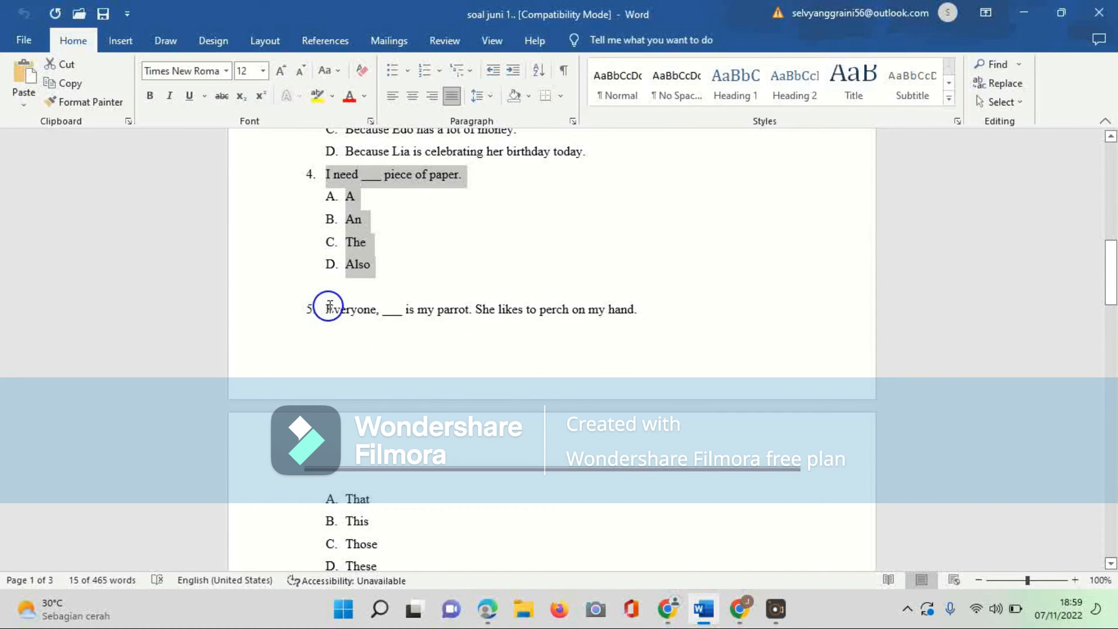
{"action": "scroll", "coordinate": [324, 309], "scroll_direction": "down", "scroll_amount": 5}
{"action": "left_click_drag", "start_coordinate": [326, 331], "coordinate": [381, 302]}
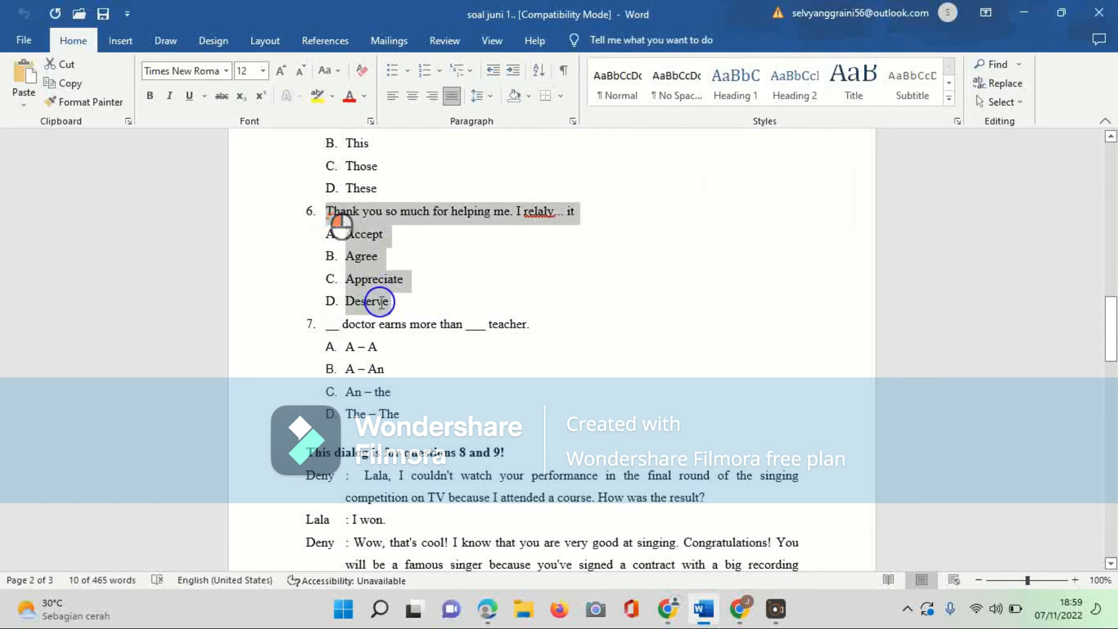
{"action": "left_click", "coordinate": [708, 610]}
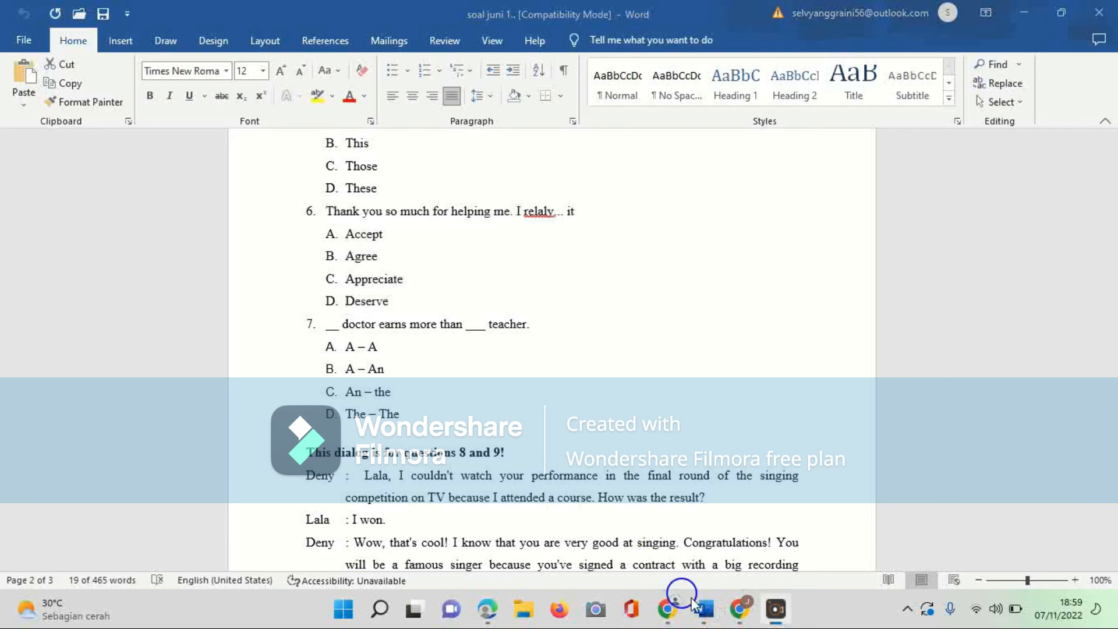
{"action": "left_click", "coordinate": [741, 613]}
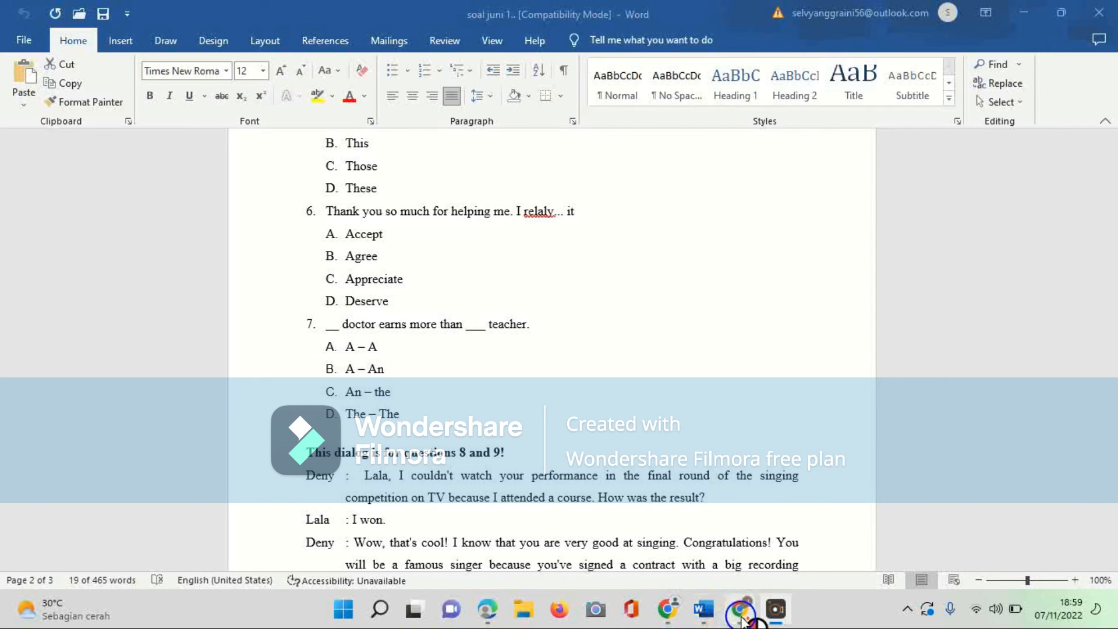
Step: Paste it as question 5 and move its answer choices from the title into the option fields
{"action": "left_click", "coordinate": [438, 443]}
{"action": "key", "text": "ctrl+v"}
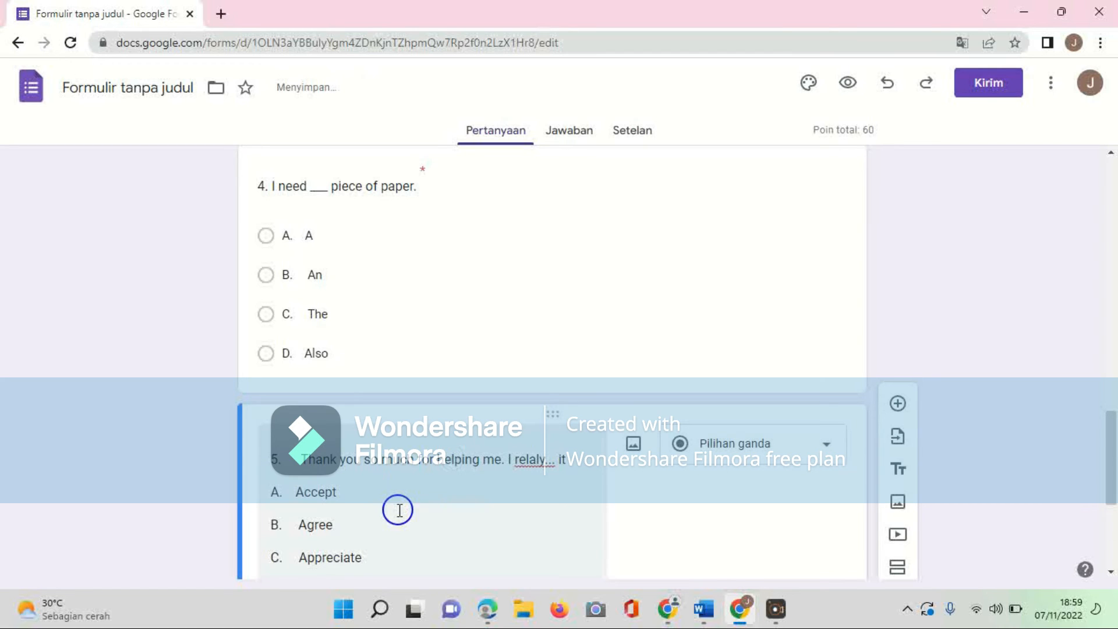
{"action": "scroll", "coordinate": [395, 509], "scroll_direction": "down", "scroll_amount": 2}
{"action": "left_click_drag", "start_coordinate": [271, 341], "coordinate": [341, 469]}
{"action": "key", "text": "ctrl+x"}
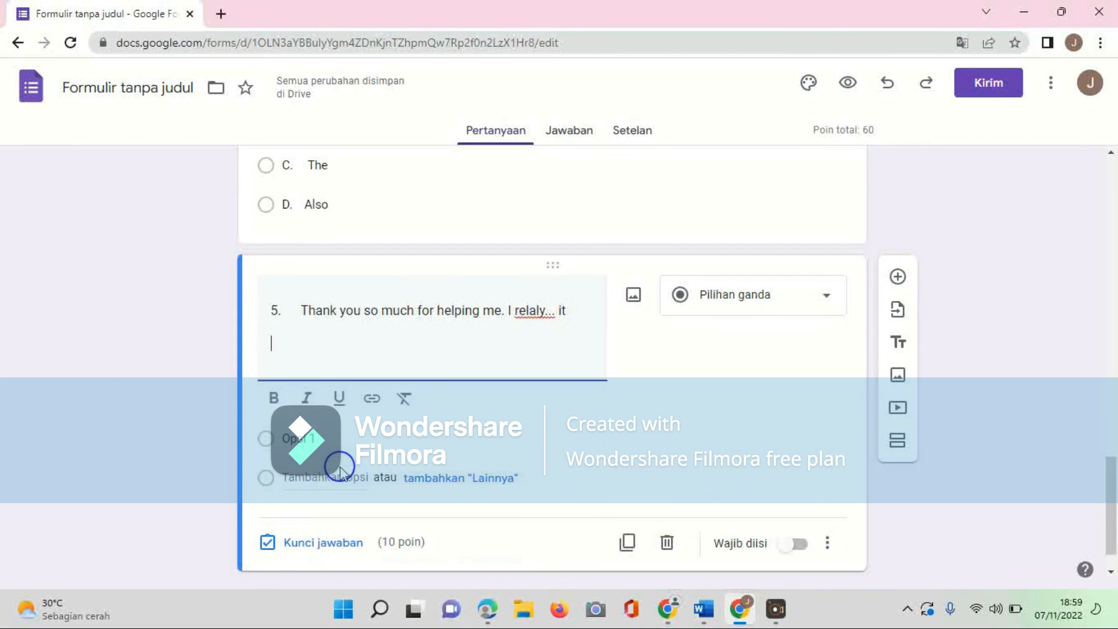
{"action": "left_click", "coordinate": [357, 407]}
{"action": "key", "text": "ctrl+v"}
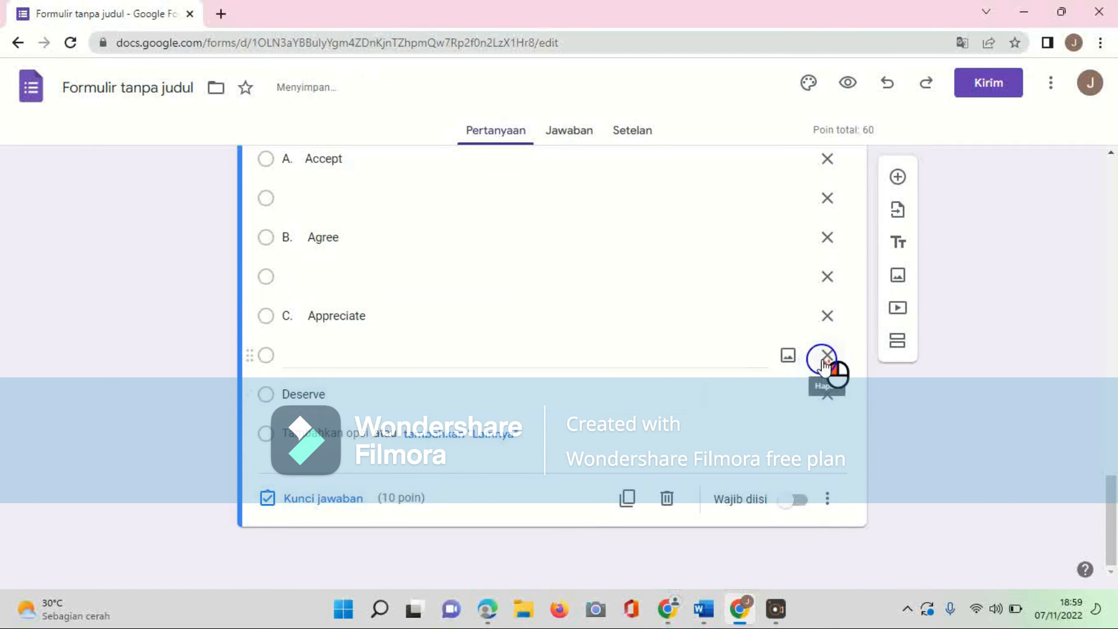
Step: Delete the blank options between question 5's answer choices
{"action": "left_click", "coordinate": [827, 355]}
{"action": "left_click", "coordinate": [827, 315]}
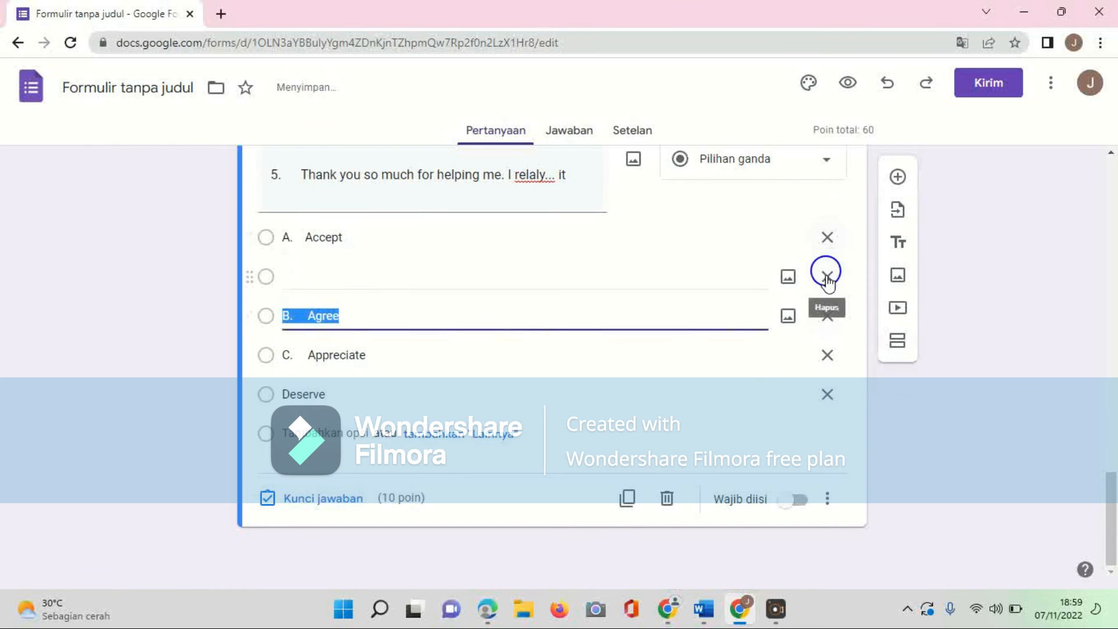
{"action": "left_click", "coordinate": [827, 276]}
Step: Try to retype question 5's fourth option as D. Deserve
{"action": "left_click", "coordinate": [285, 394]}
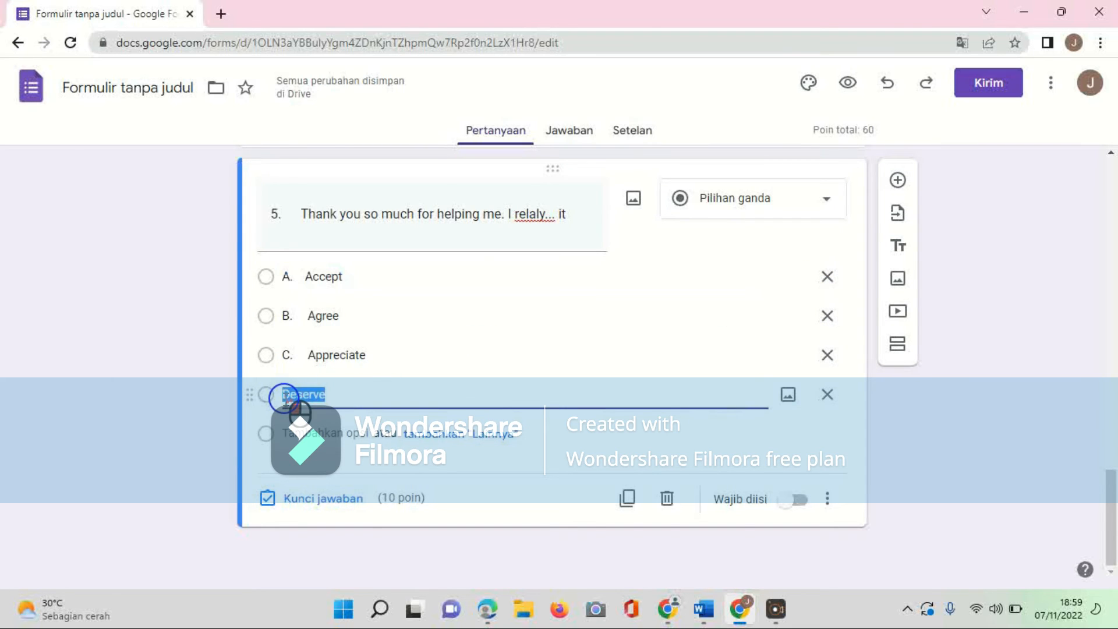
{"action": "key", "text": "Caps_Lock"}
{"action": "type", "text": "d"}
{"action": "key", "text": "Caps_Lock"}
{"action": "key", "text": "BackSpace"}
{"action": "type", "text": "D"}
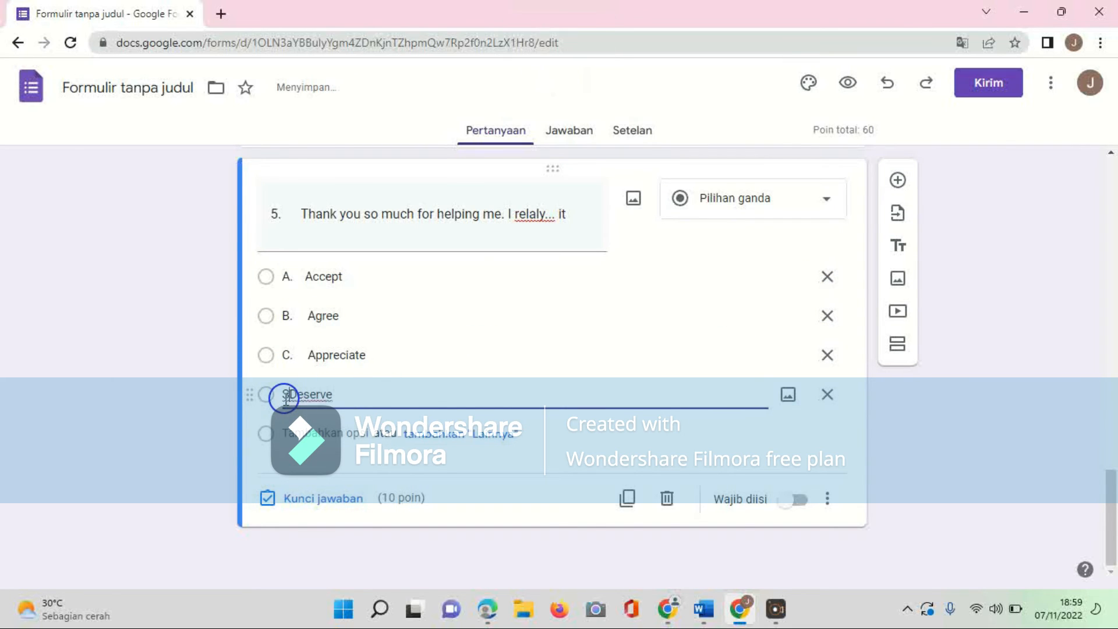
{"action": "left_click_drag", "start_coordinate": [348, 396], "coordinate": [237, 394]}
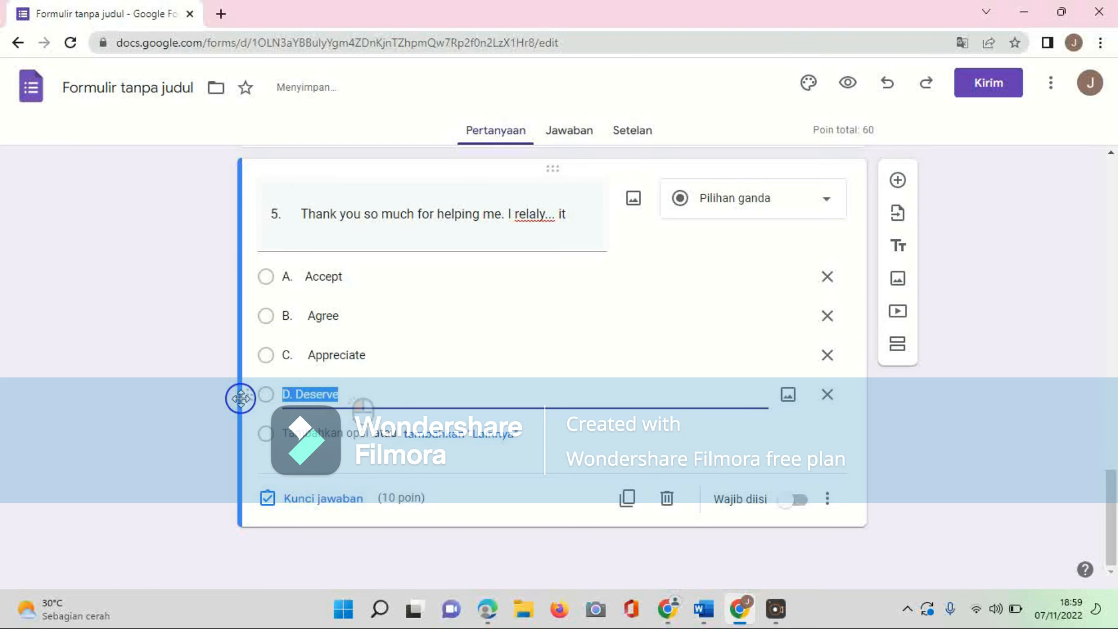
{"action": "key", "text": "BackSpace"}
Step: Copy D. Deserve from the Word document and add it as question 5's fourth option
{"action": "left_click", "coordinate": [703, 609]}
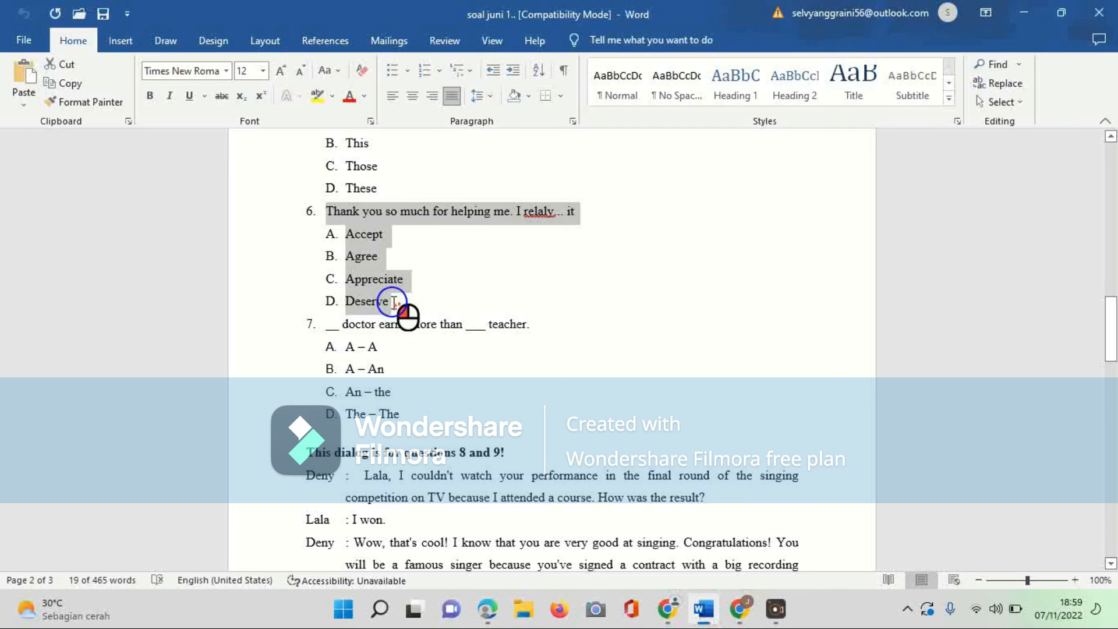
{"action": "left_click_drag", "start_coordinate": [399, 301], "coordinate": [319, 301]}
{"action": "left_click", "coordinate": [739, 609]}
{"action": "left_click", "coordinate": [569, 451]}
{"action": "key", "text": "ctrl+v"}
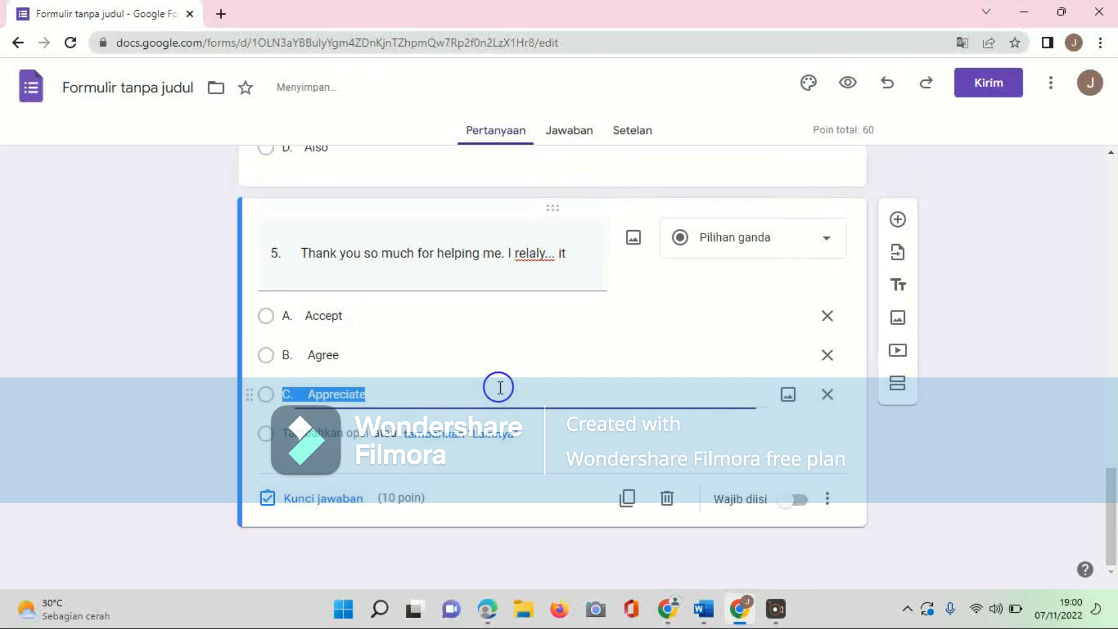
{"action": "key", "text": "ctrl+z"}
{"action": "left_click", "coordinate": [499, 387]}
{"action": "key", "text": "Return"}
{"action": "key", "text": "ctrl+v"}
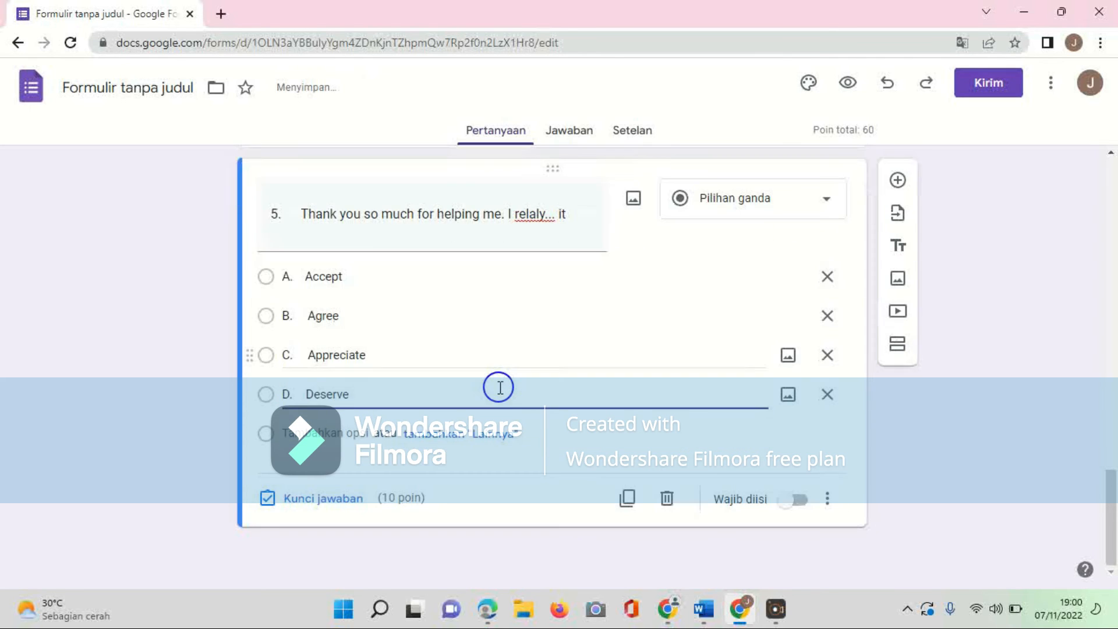
Step: Mark C. Appreciate as question 5's correct answer and close the answer key
{"action": "left_click", "coordinate": [314, 501]}
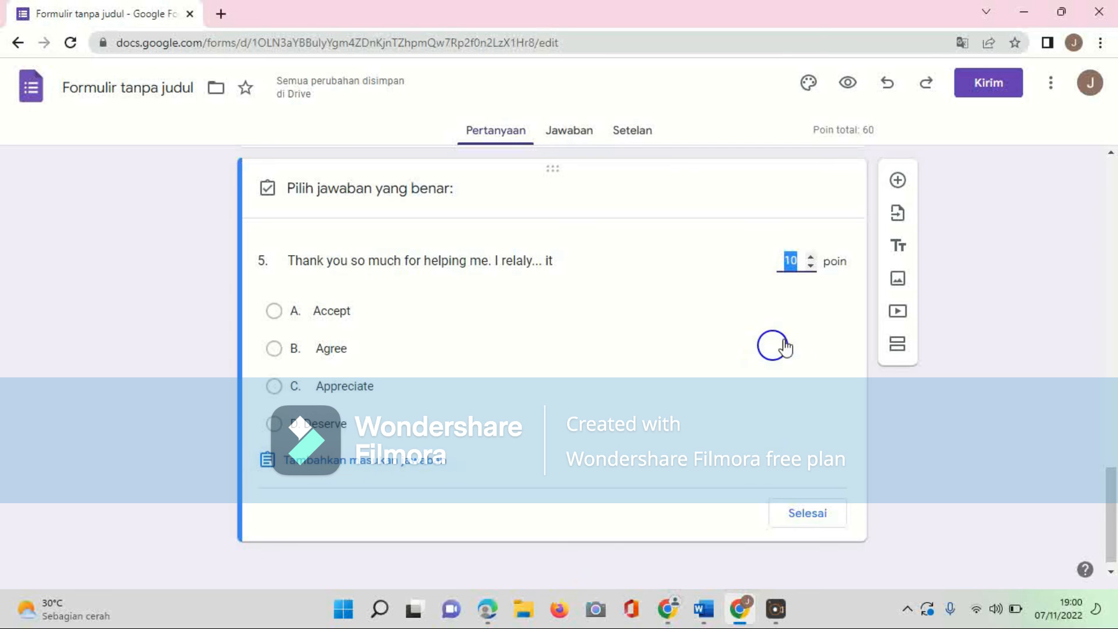
{"action": "left_click", "coordinate": [274, 386]}
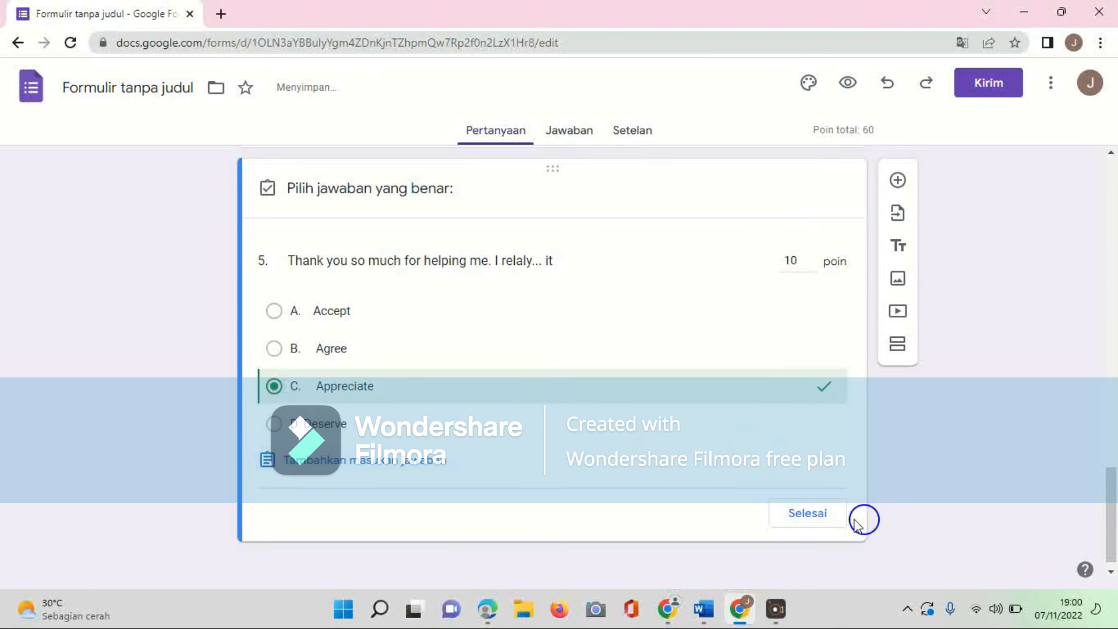
{"action": "left_click", "coordinate": [833, 515]}
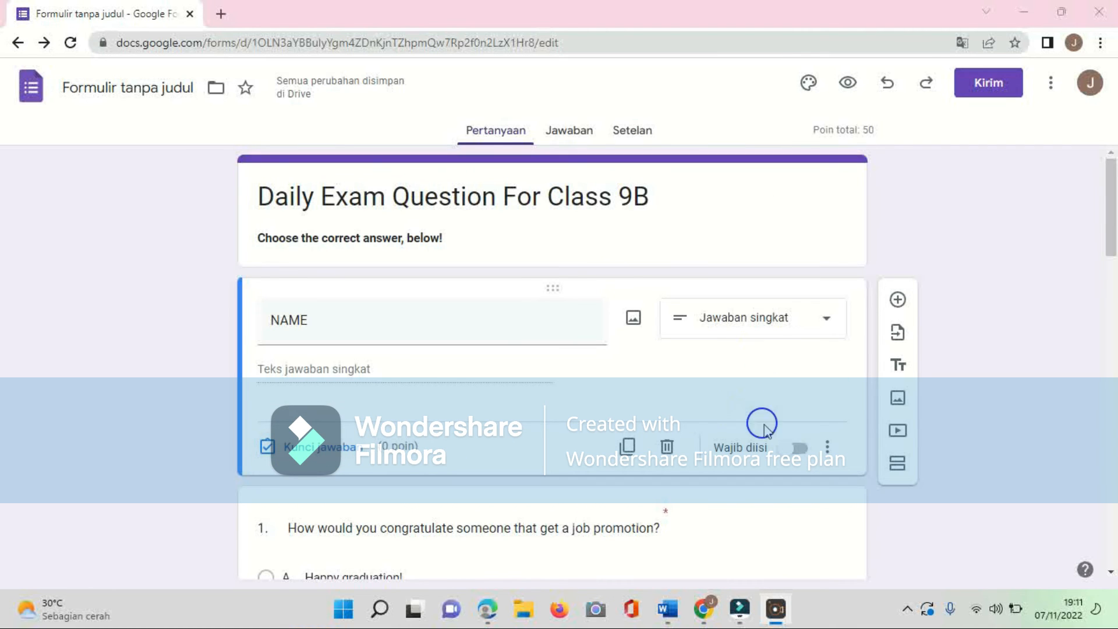
Step: Make the NAME question required
{"action": "left_click", "coordinate": [798, 451]}
{"action": "middle_click", "coordinate": [692, 489]}
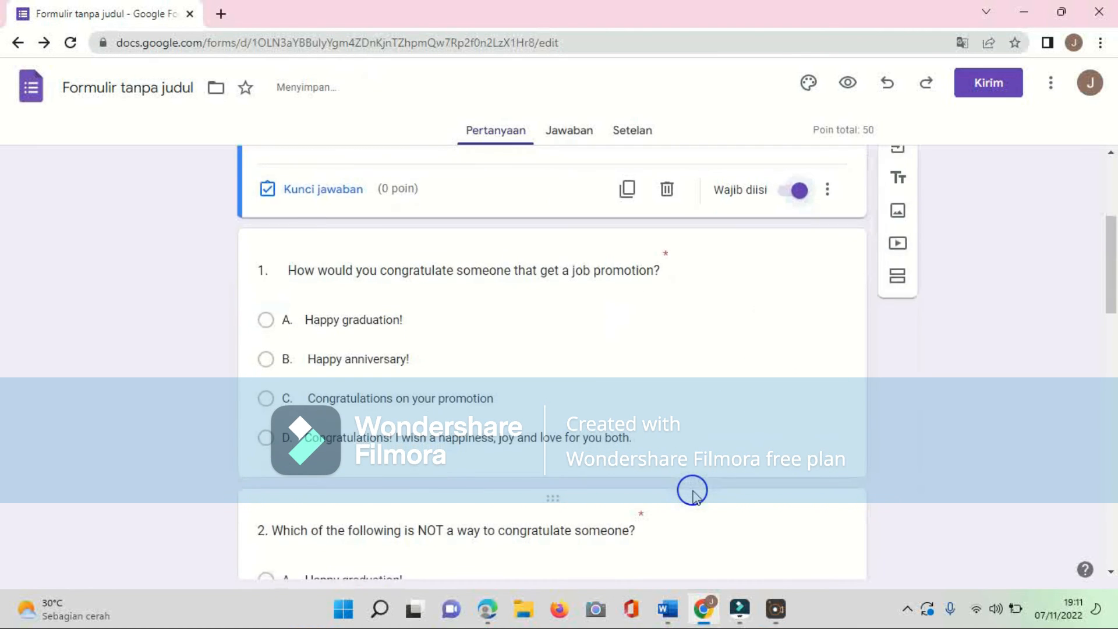
{"action": "scroll", "coordinate": [692, 489], "scroll_direction": "down", "scroll_amount": 5}
{"action": "scroll", "coordinate": [692, 489], "scroll_direction": "up", "scroll_amount": 8}
{"action": "left_click", "coordinate": [693, 493]}
{"action": "scroll", "coordinate": [693, 492], "scroll_direction": "up", "scroll_amount": 5}
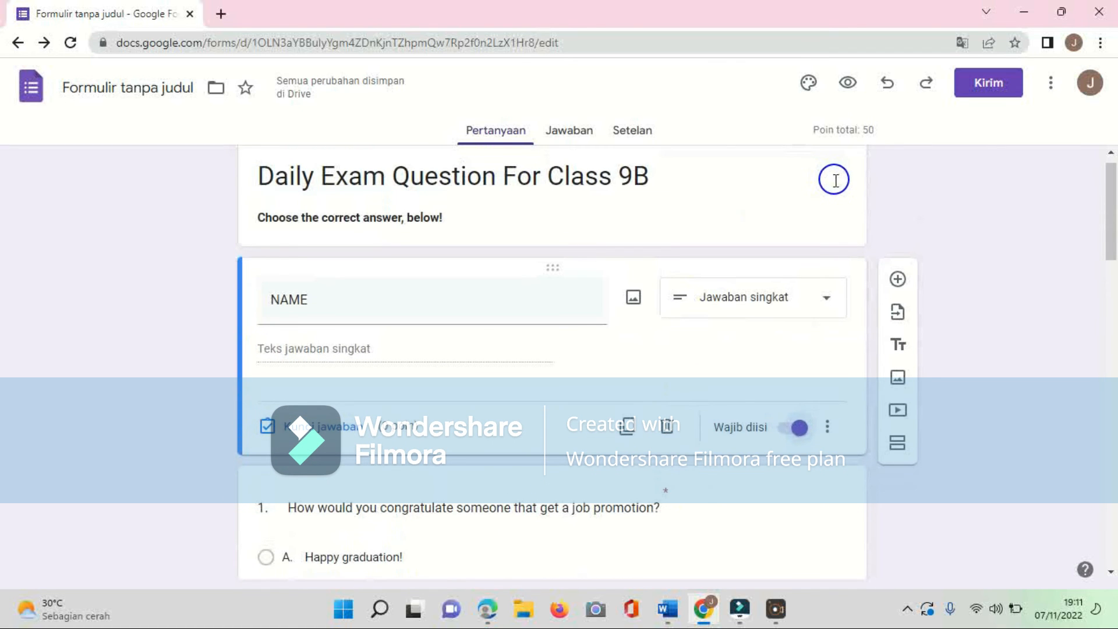
Step: Copy the form's shortened share link and close the send dialog
{"action": "left_click", "coordinate": [984, 86]}
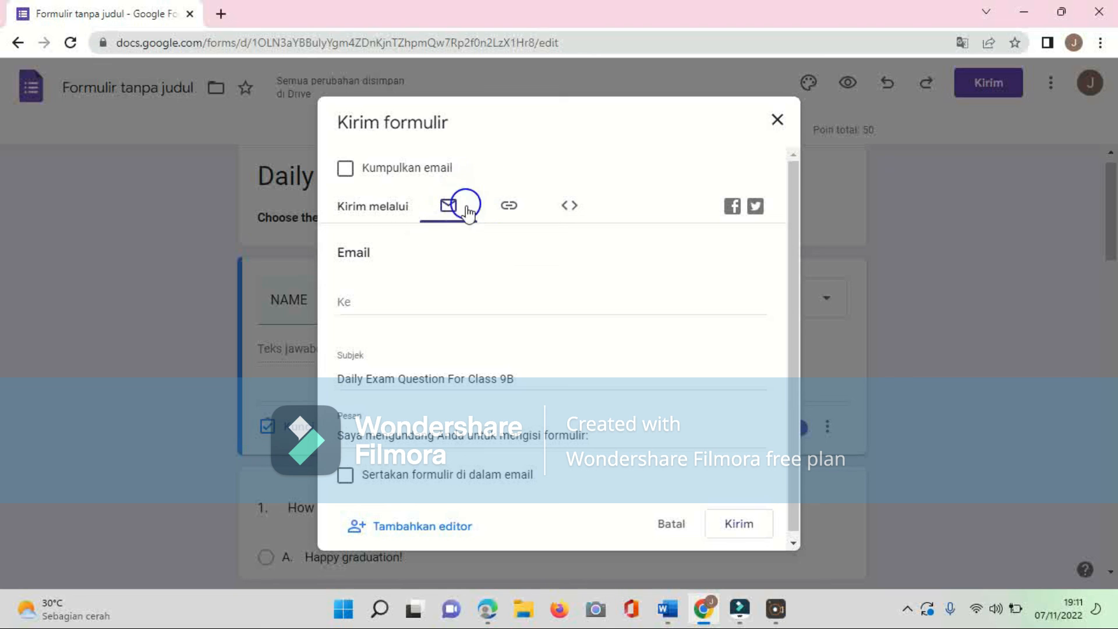
{"action": "left_click", "coordinate": [505, 209]}
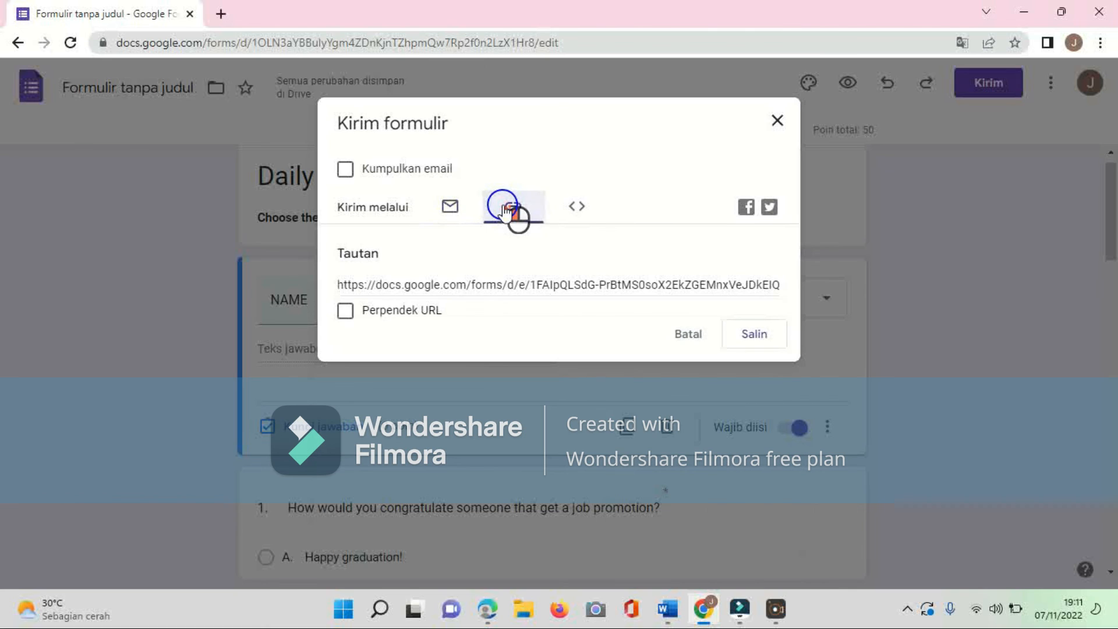
{"action": "left_click", "coordinate": [347, 315]}
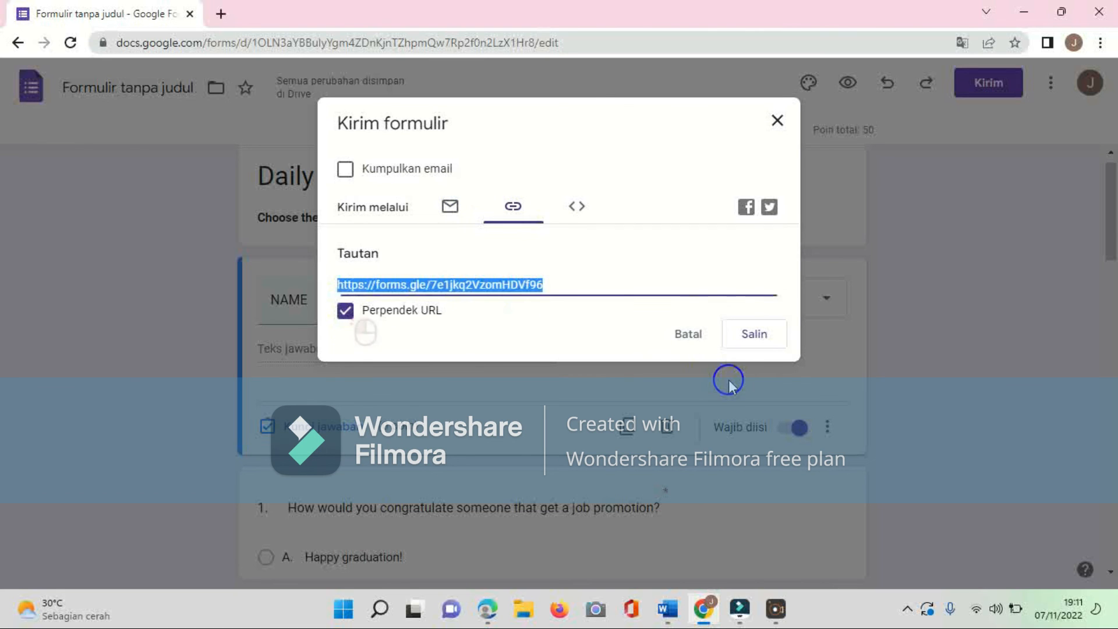
{"action": "left_click", "coordinate": [740, 340]}
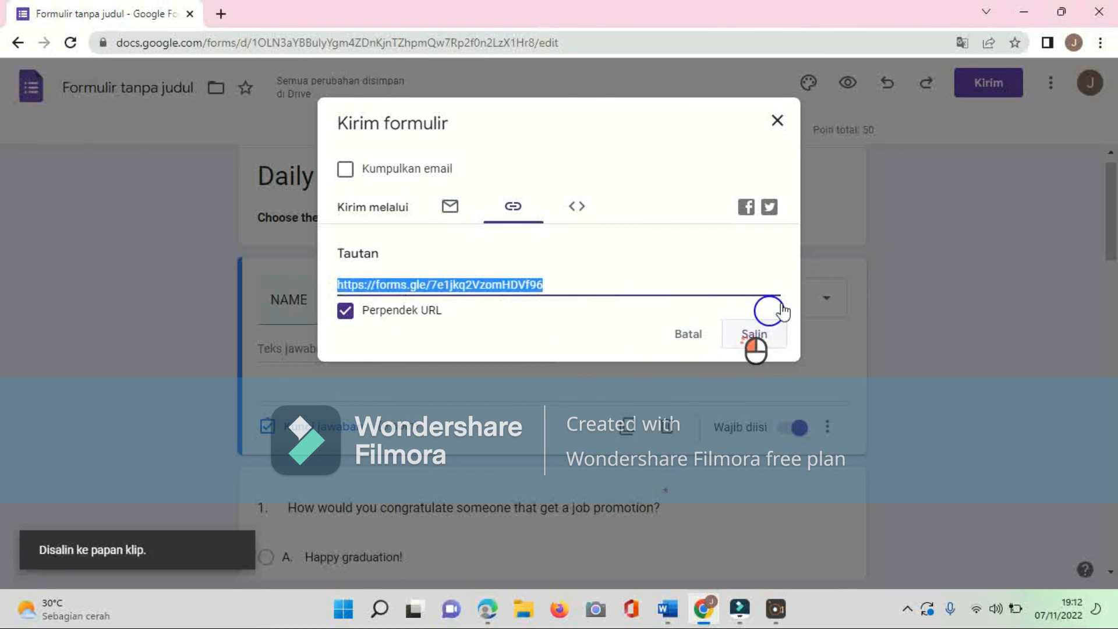
{"action": "left_click", "coordinate": [779, 122]}
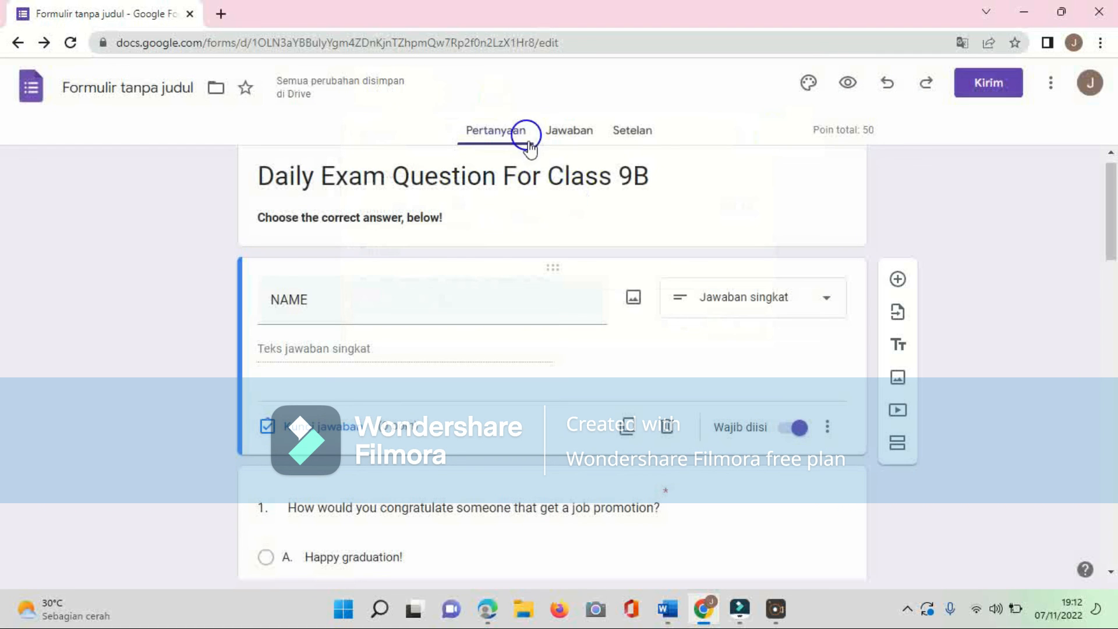